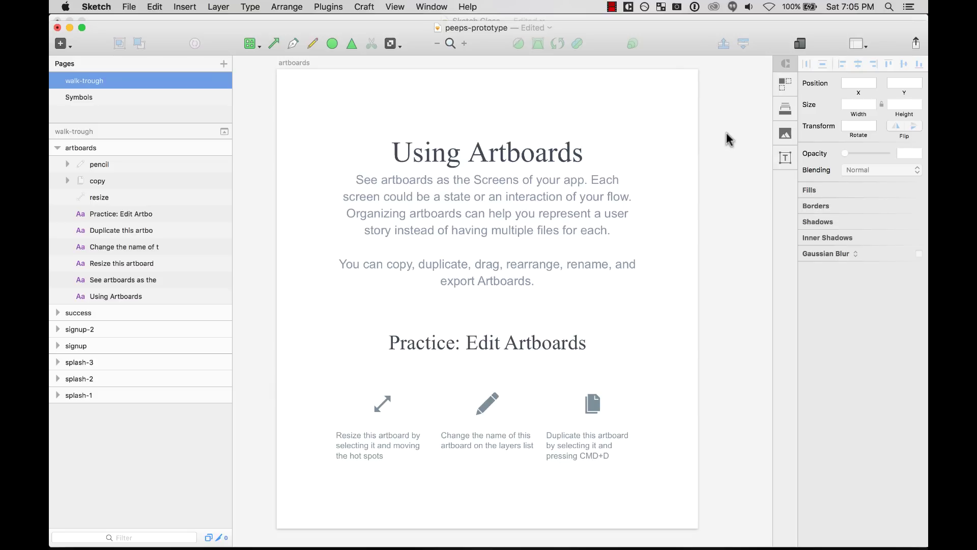
- Zoom out so splash-1 to splash-3 show beside the Using Artboards walkthrough board
key("super+minus")
- Zoom in on splash-1 to splash-3 and inspect each screen's avatar
scroll(728, 138, "right", 5)
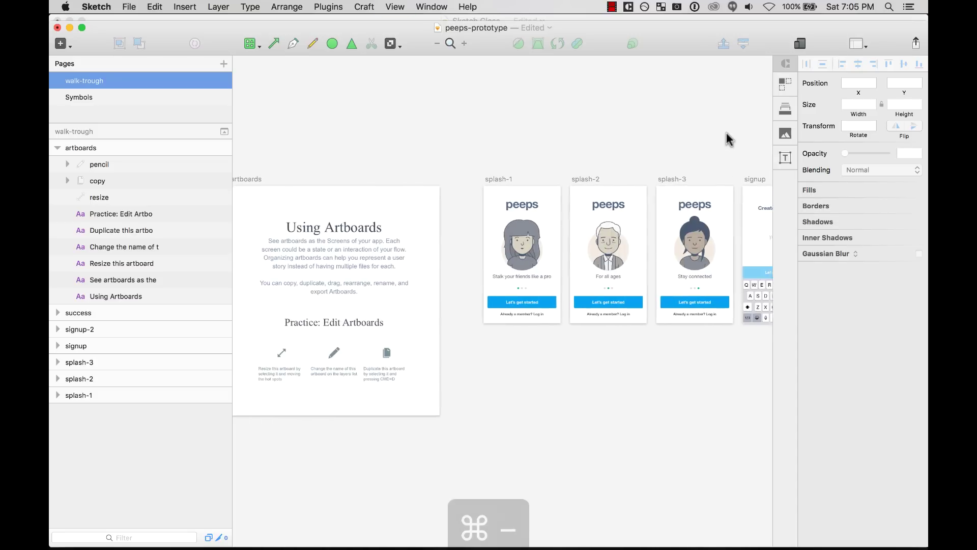
scroll(729, 139, "right", 6)
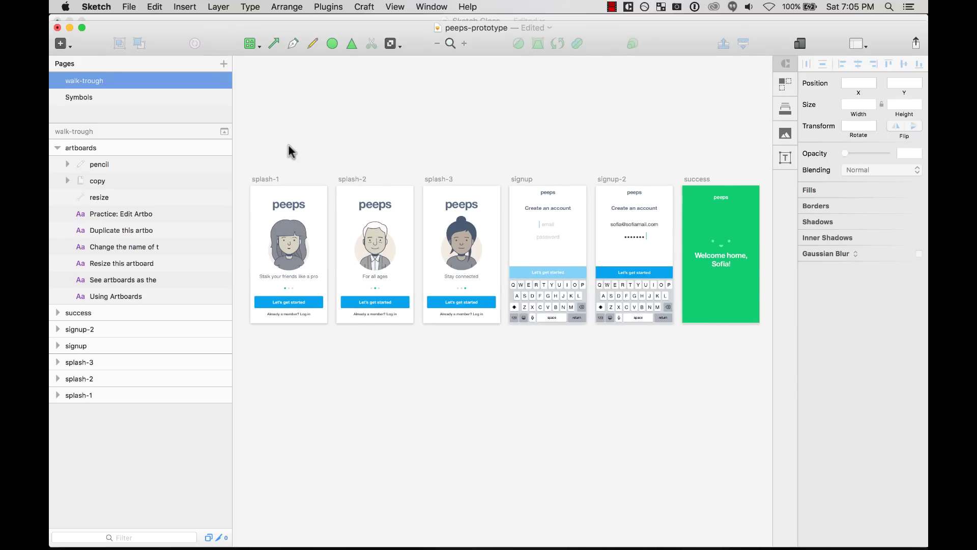
left_click_drag(249, 156, 519, 388)
key("super+minus")
key("super+minus")
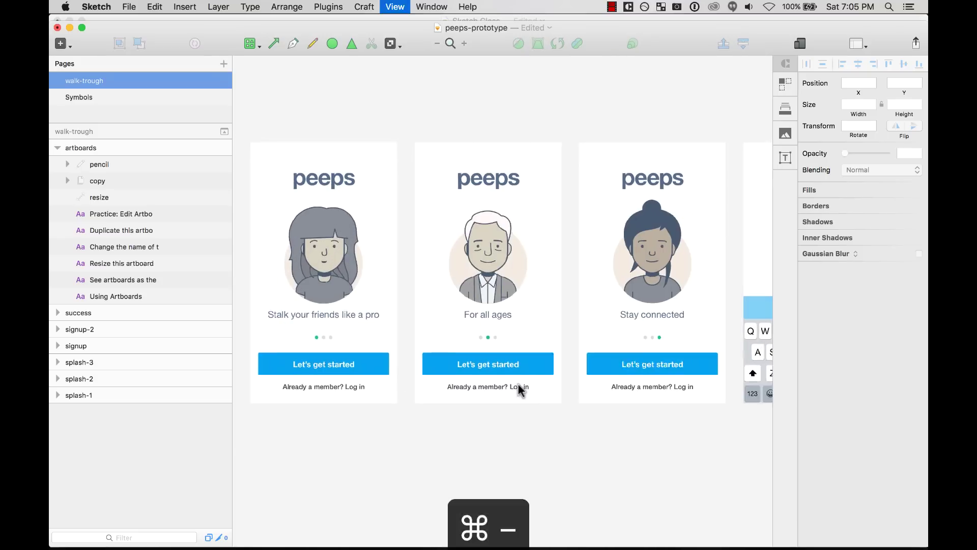
left_click_drag(443, 246, 570, 391)
scroll(569, 391, "up", 2)
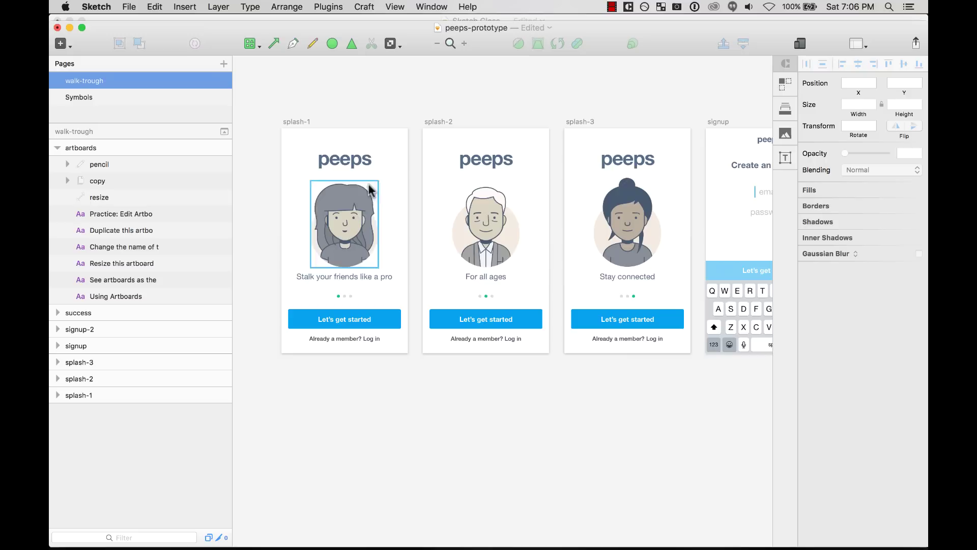
left_click(373, 213)
left_click(483, 227)
left_click(636, 211)
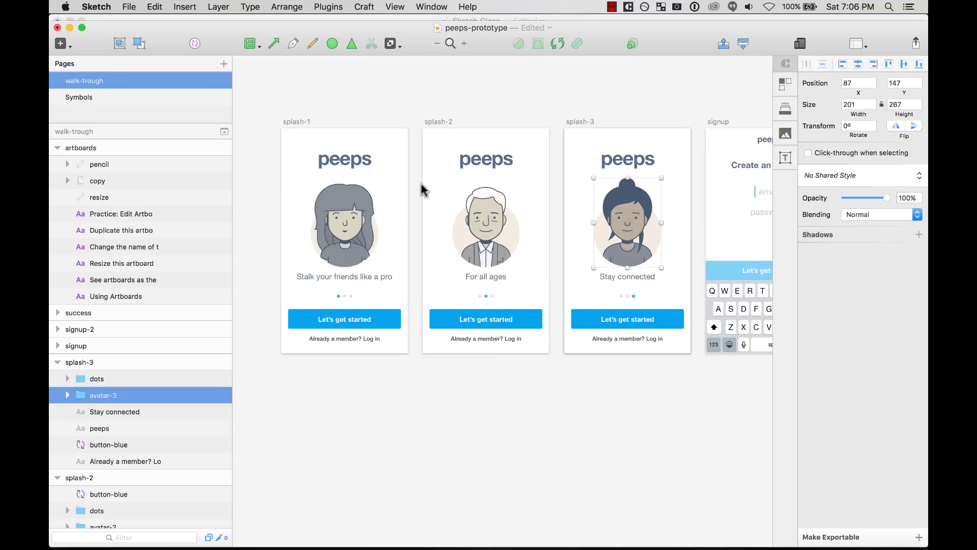
left_click(398, 109)
- Inspect the signup and signup-2 email texts and the success artboard, leaving signup-2 selected
scroll(389, 88, "right", 3)
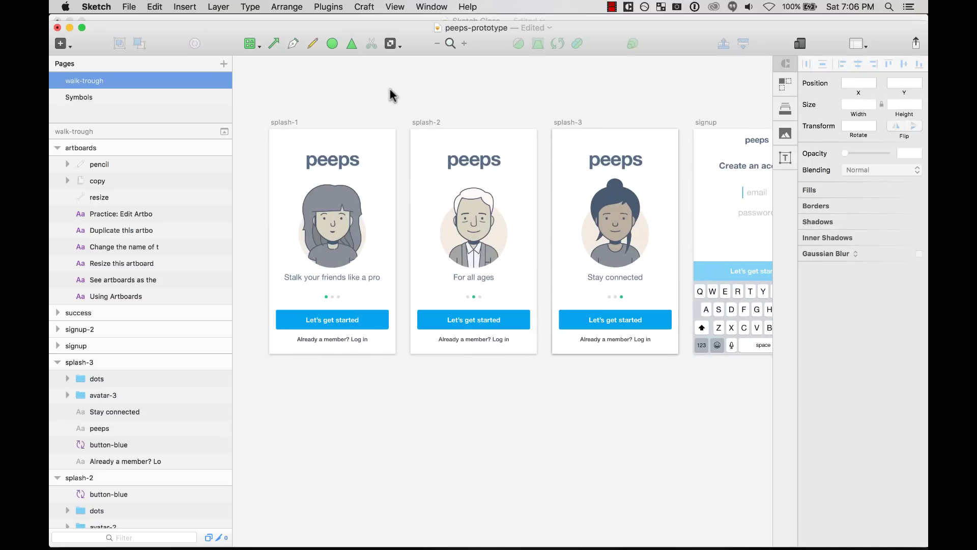
scroll(637, 315, "right", 10)
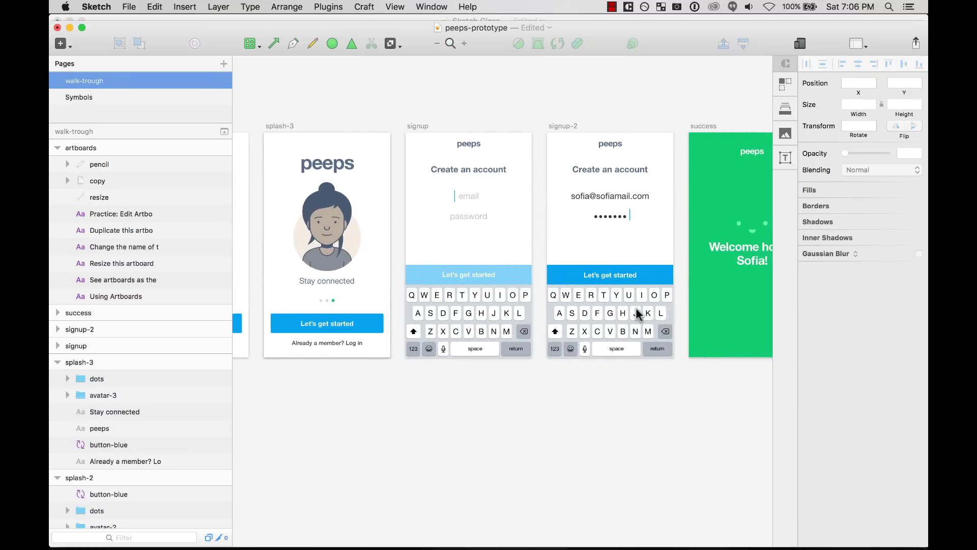
left_click(414, 124)
left_click(497, 105)
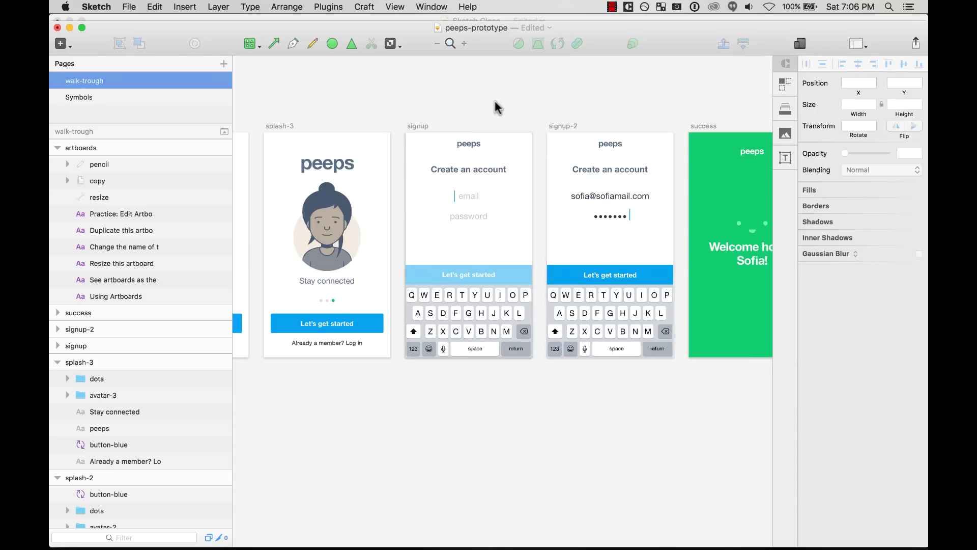
left_click(472, 197)
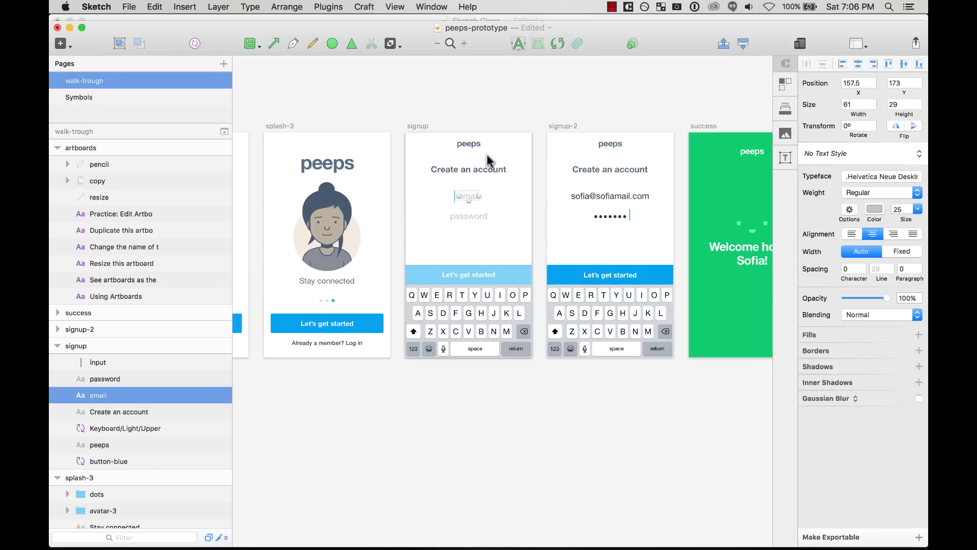
left_click(634, 195)
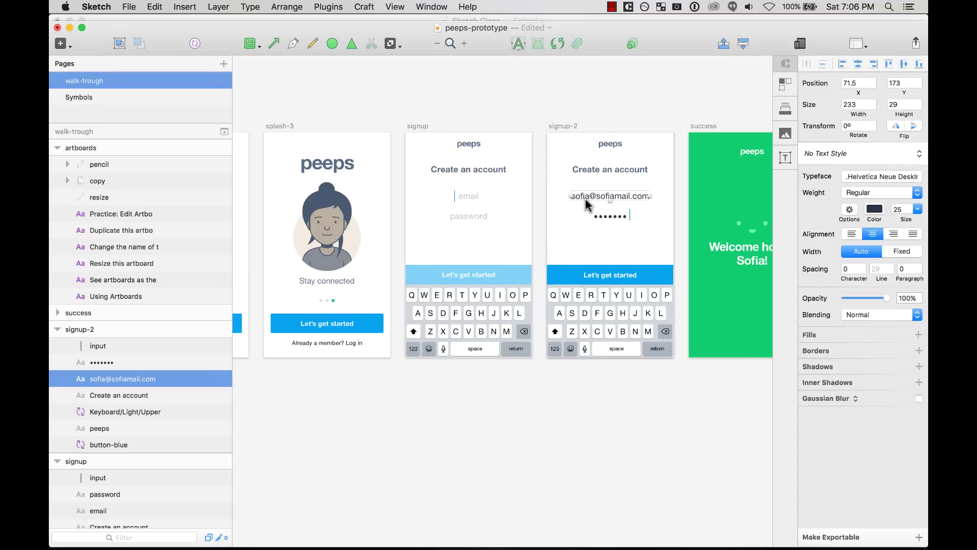
scroll(585, 198, "right", 5)
left_click(585, 128)
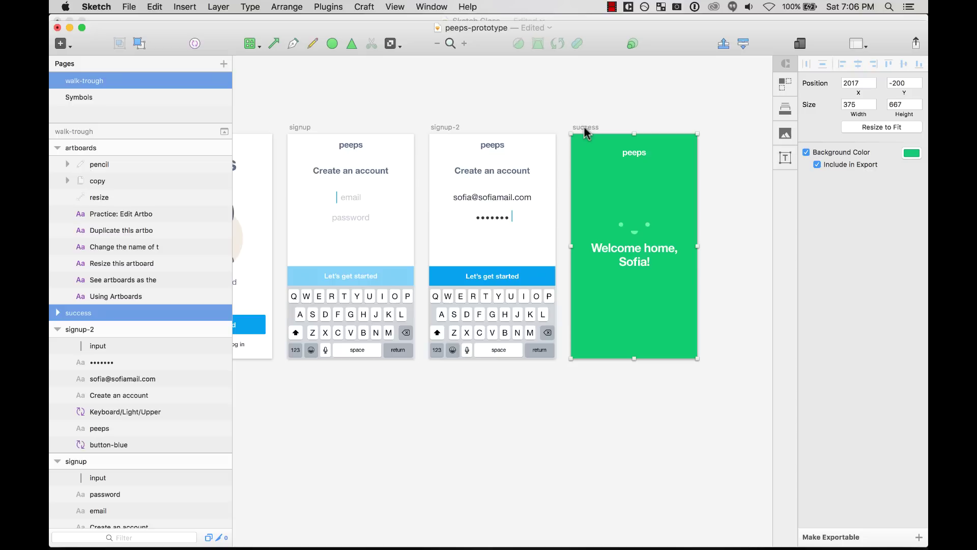
left_click(567, 114)
left_click(448, 128)
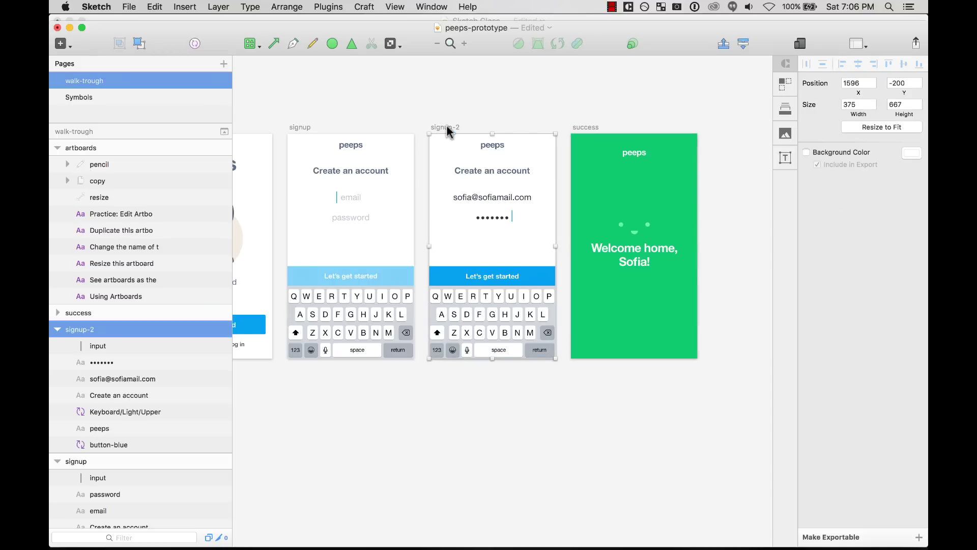
- Move success right and duplicate signup-2 into the gap before it
left_click_drag(593, 125, 707, 128)
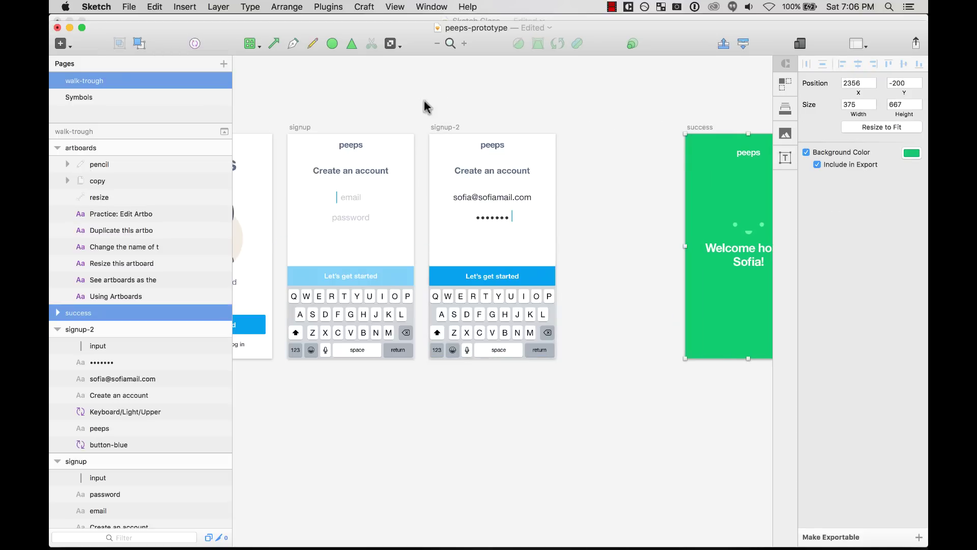
left_click_drag(435, 131, 565, 134)
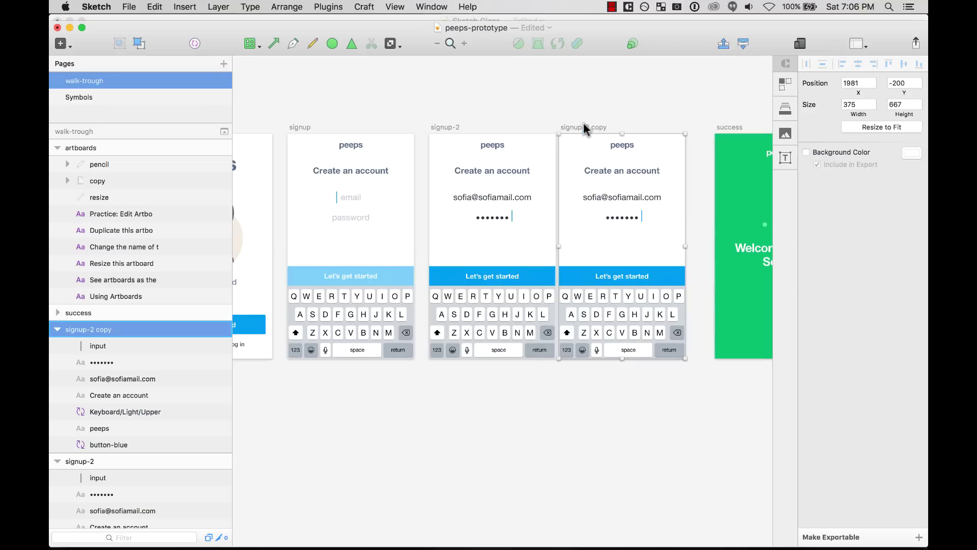
left_click_drag(586, 131, 599, 130)
left_click(625, 219)
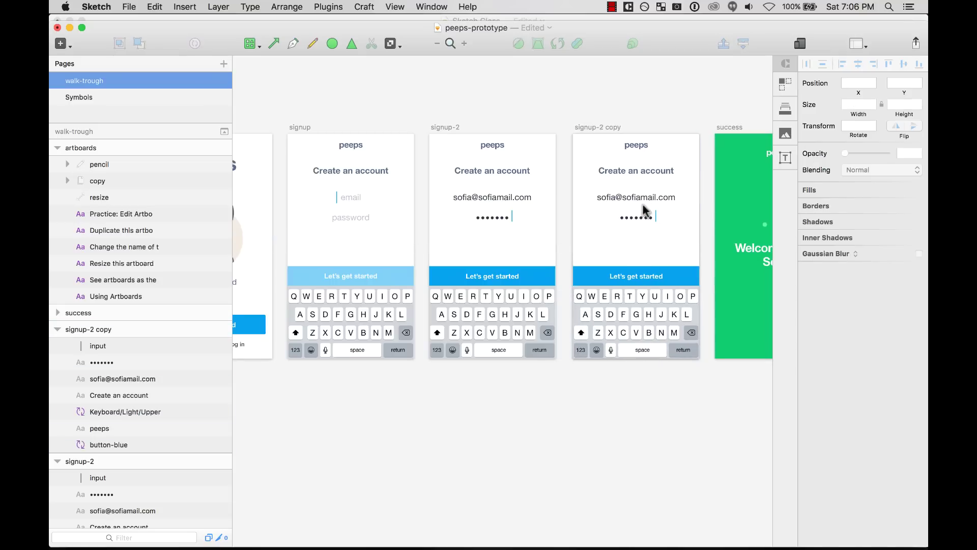
- Duplicate the email text below the password field and change it to 'error!'
left_click_drag(659, 199, 656, 243)
double_click(656, 243)
key("ctrl+a")
type("e")
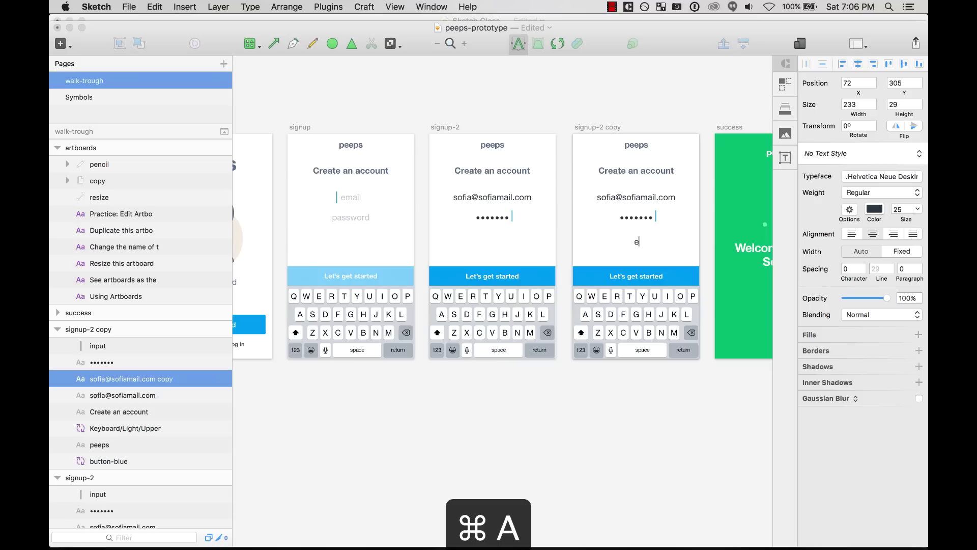
type("rror!")
key("Escape")
key("Escape")
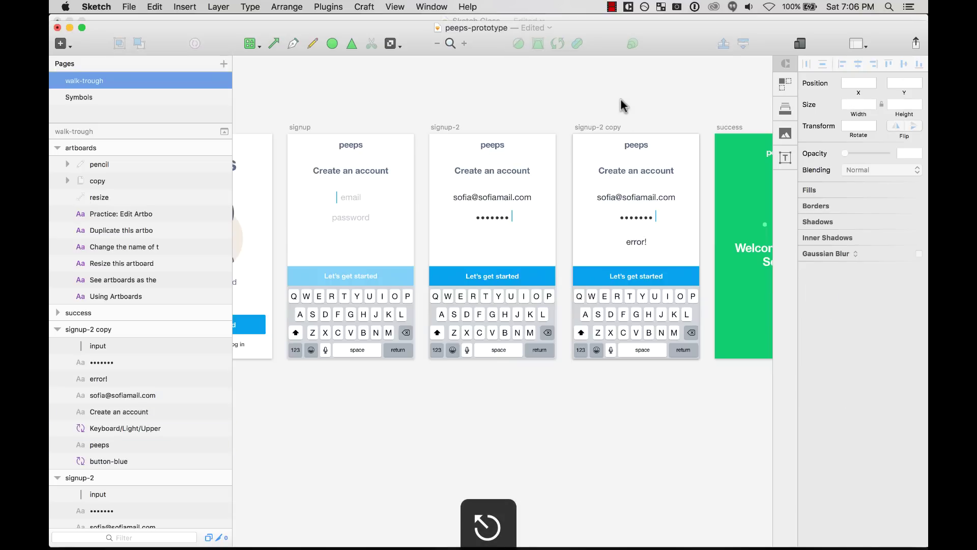
scroll(501, 132, "right", 5)
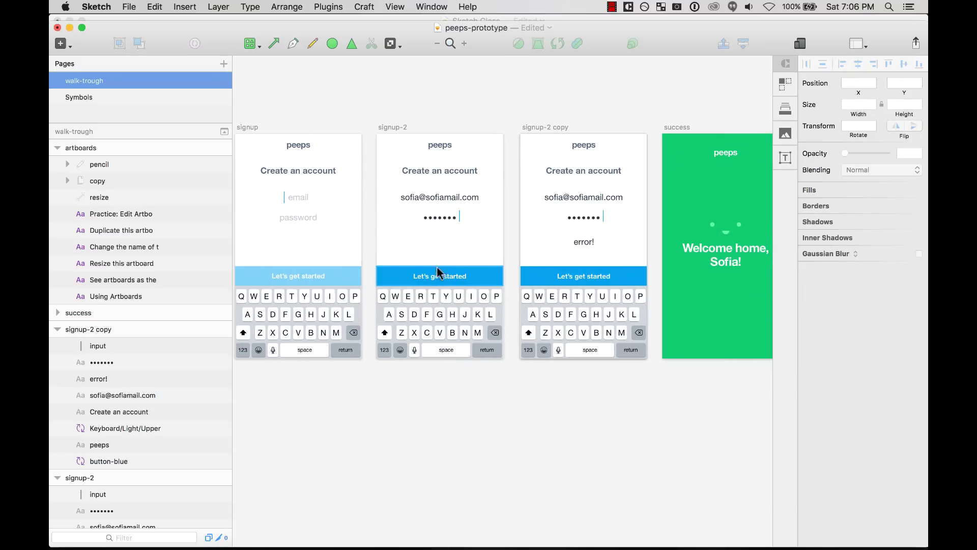
- Rename the signup-2 copy artboard to 'signup-error' and adjust its position
left_click(545, 127)
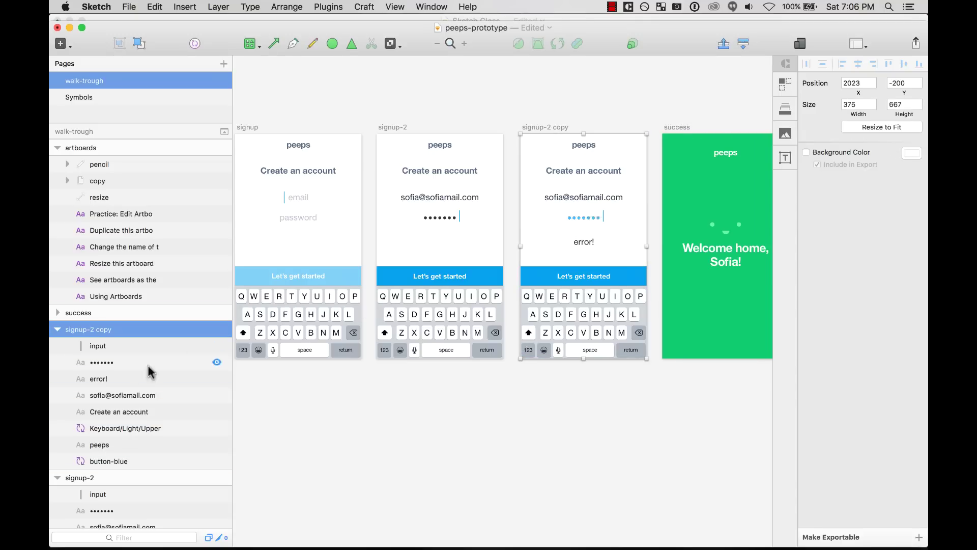
double_click(91, 328)
key("Right")
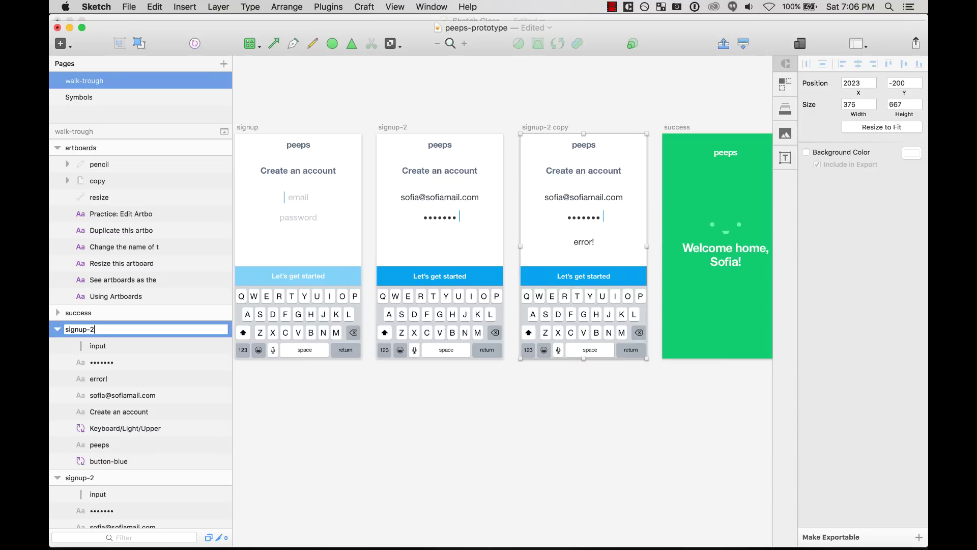
type("-error")
key("Return")
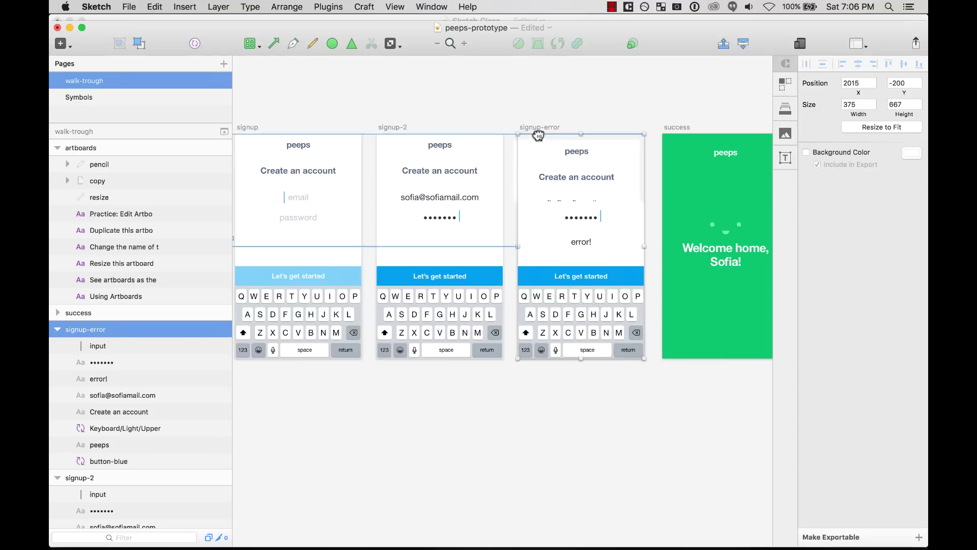
key("cmd+z")
mouse_move(537, 135)
left_mouse_down()
mouse_move(541, 166)
mouse_move(526, 124)
mouse_move(530, 140)
left_mouse_up()
- Top-align signup, signup-2 and signup-error and distribute them horizontally
left_click(388, 132, "shift")
left_click(442, 103)
left_click(396, 130, "shift")
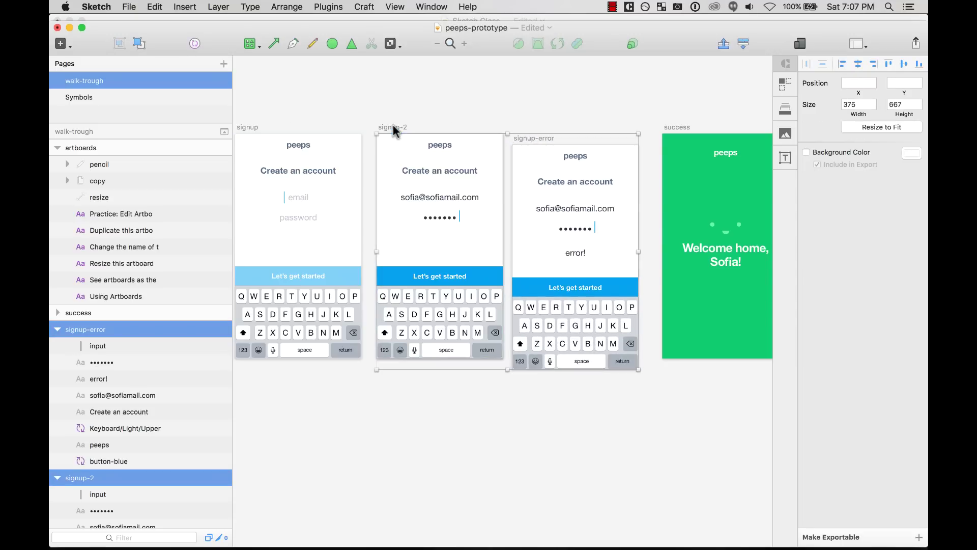
left_click(250, 129, "shift")
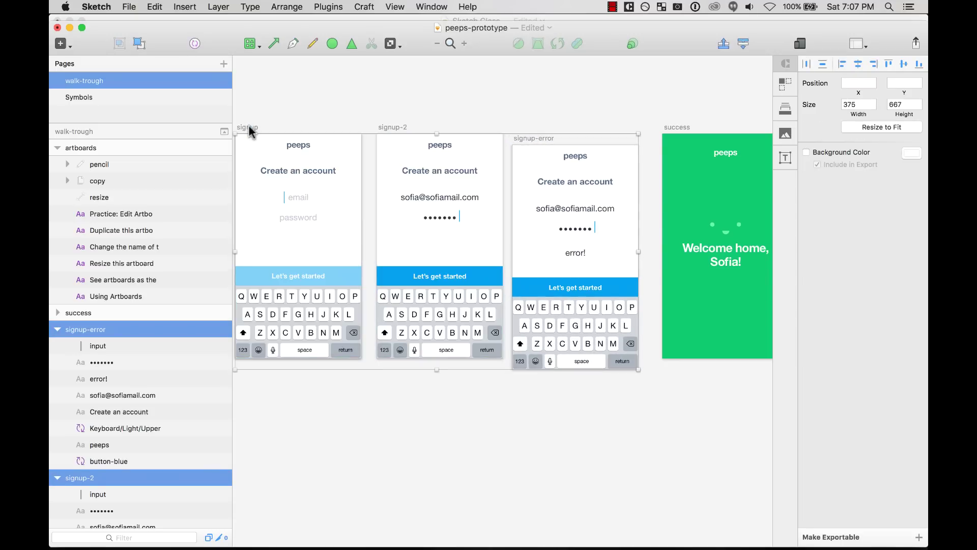
left_click(901, 65)
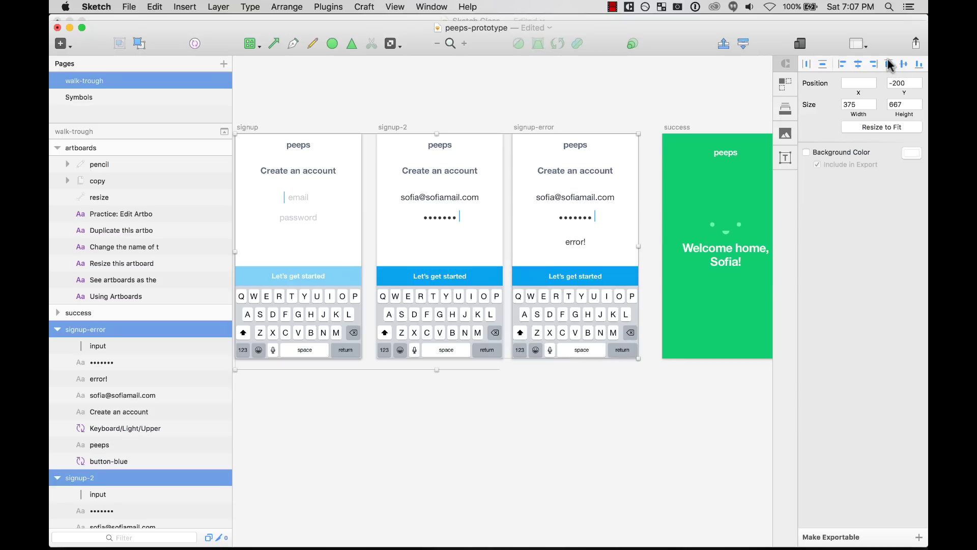
left_click(808, 64)
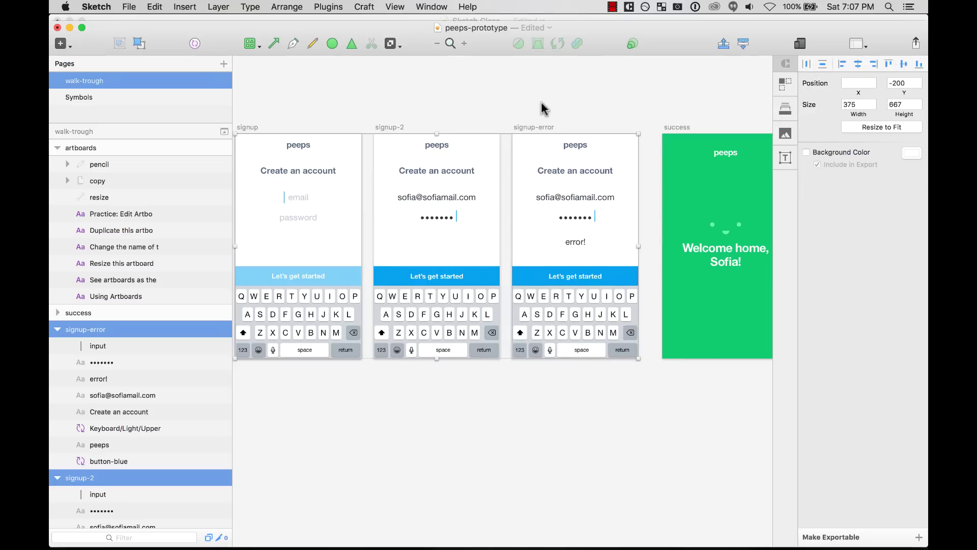
key("super+minus")
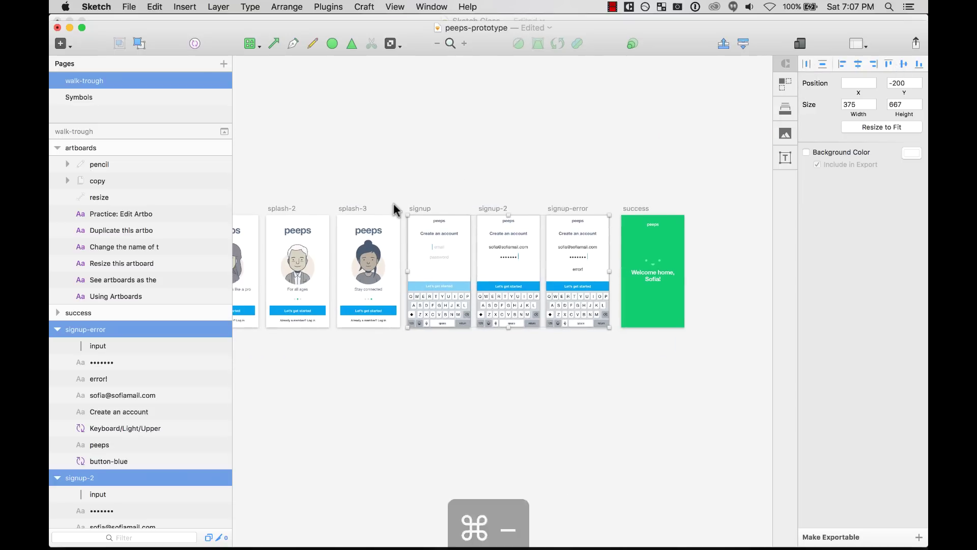
key("Escape")
left_click_drag(414, 200, 625, 349)
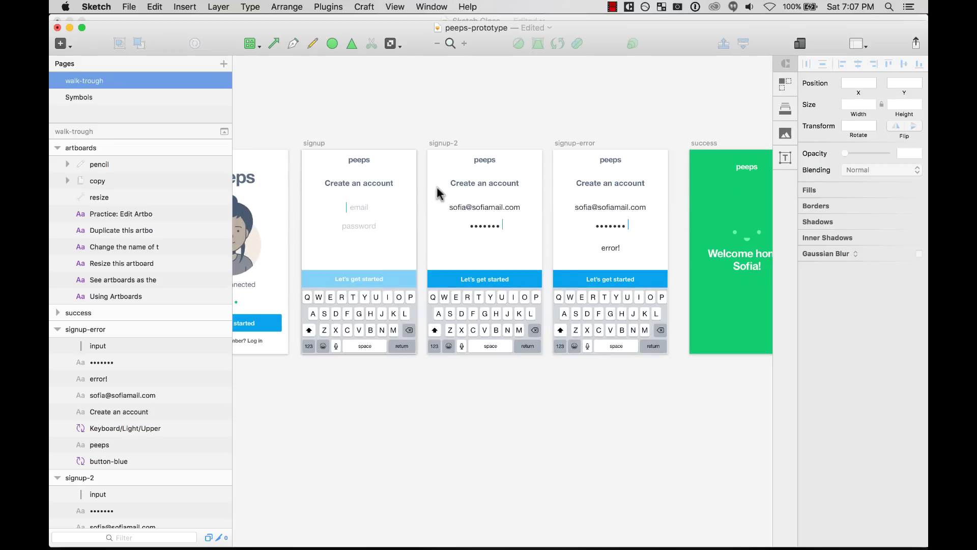
left_click(314, 144)
left_click(450, 143, "shift")
left_click(570, 144, "shift")
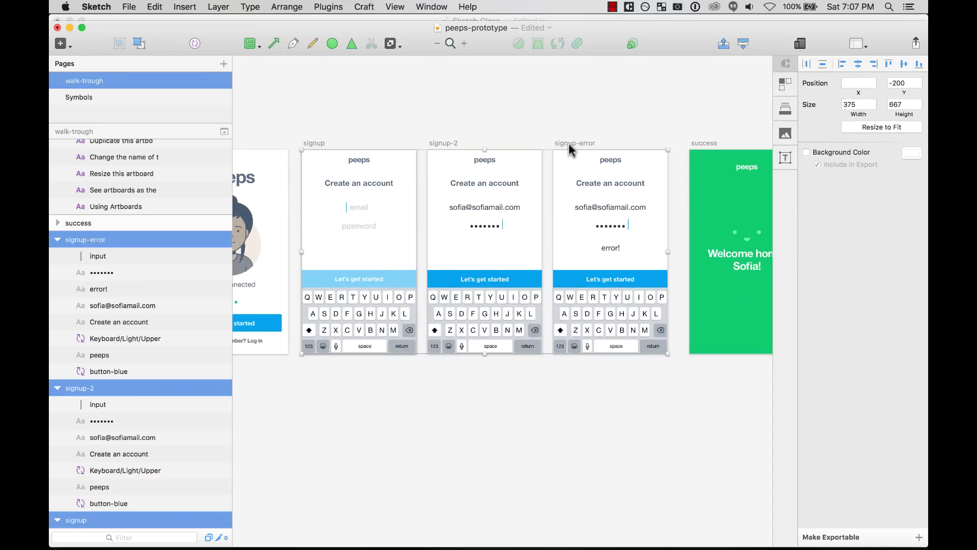
left_click_drag(485, 356, 495, 461)
scroll(495, 460, "down", 1)
left_click(447, 310)
left_click(407, 293)
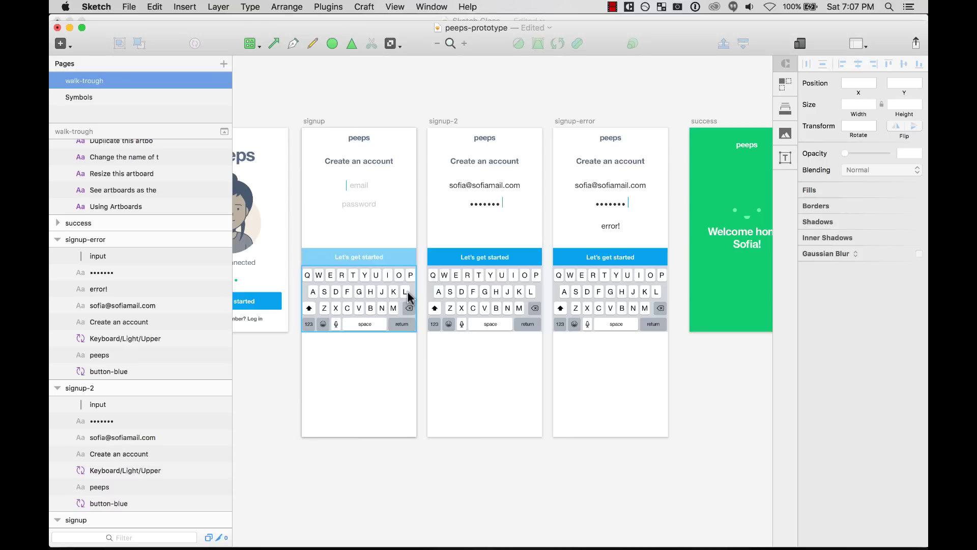
key("Escape")
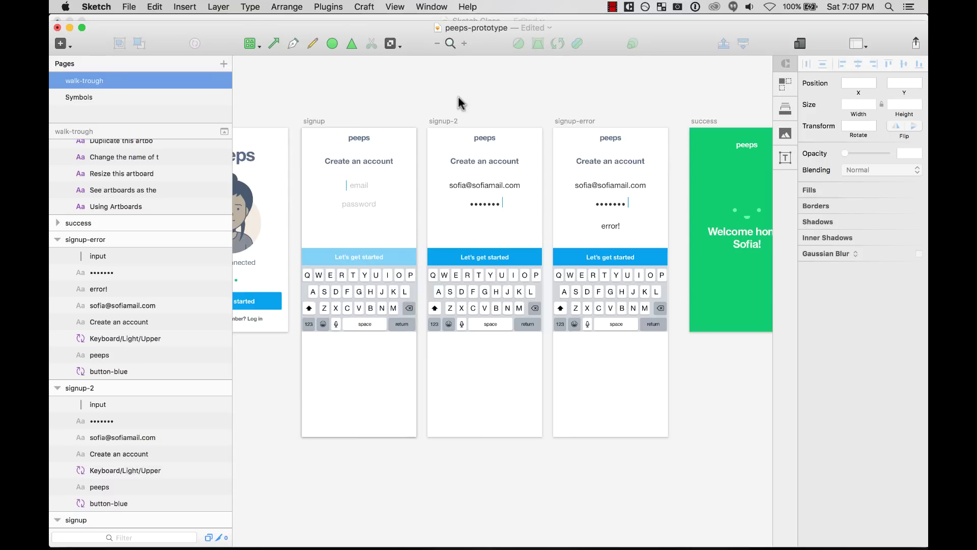
key("ctrl+z")
key("ctrl+z")
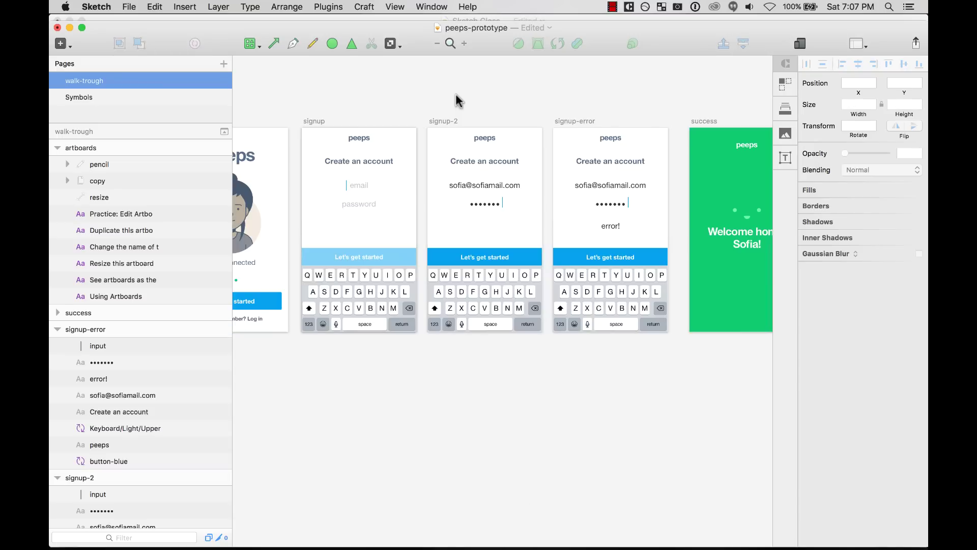
key("ctrl+minus")
key("z")
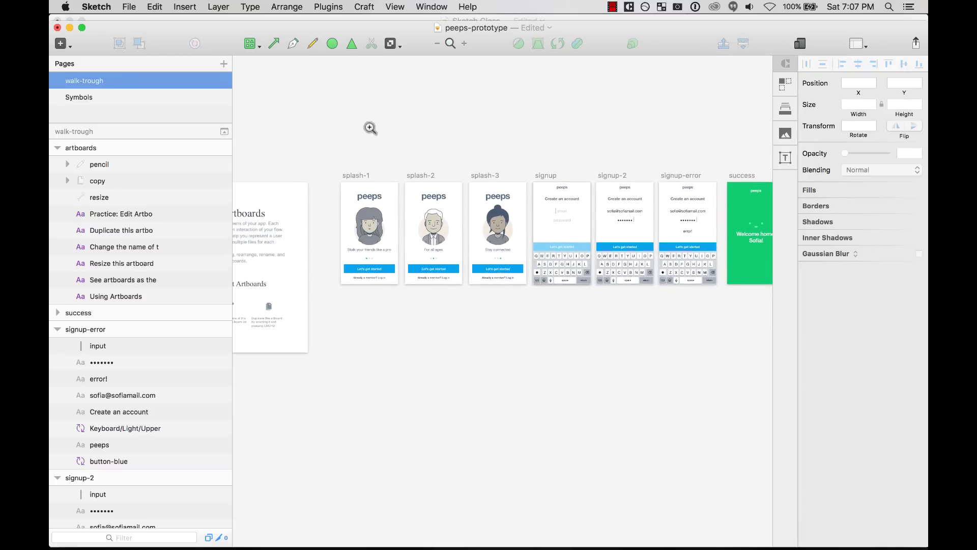
- Enlarge the avatar copy on splash-1 to 261×334 and shift it up and left
left_click_drag(301, 181, 406, 294)
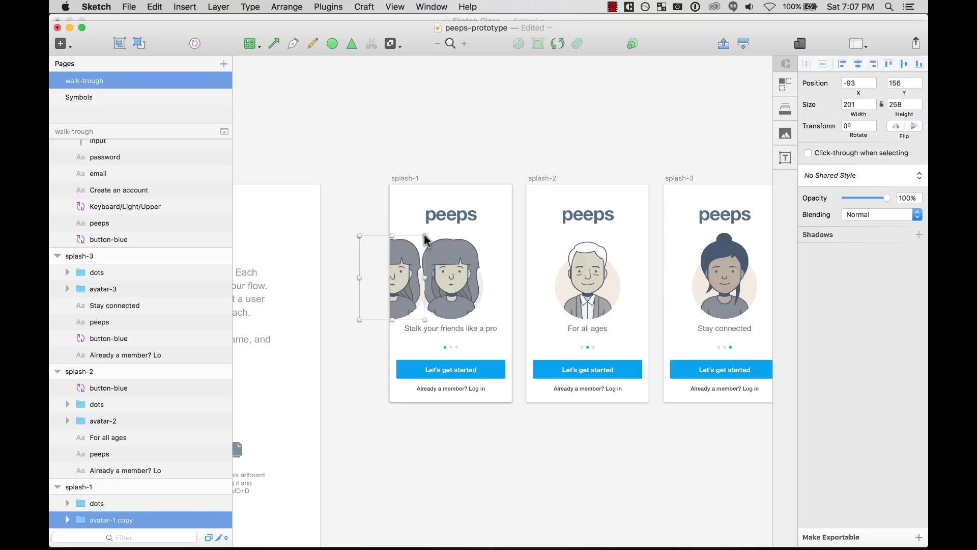
left_click_drag(425, 235, 435, 224)
left_click_drag(399, 278, 396, 266)
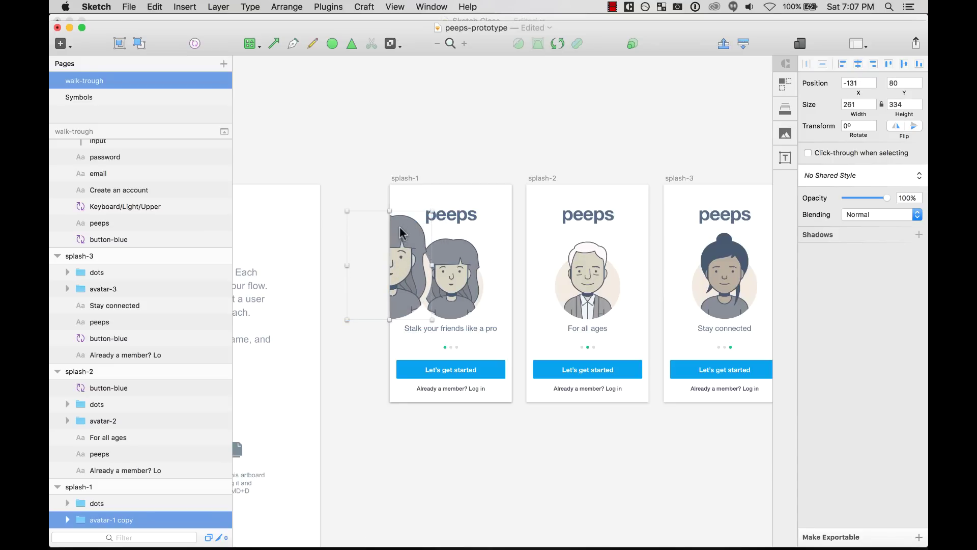
left_click(408, 133)
left_click(406, 249)
left_click(455, 118)
left_click(404, 259)
left_click(390, 182)
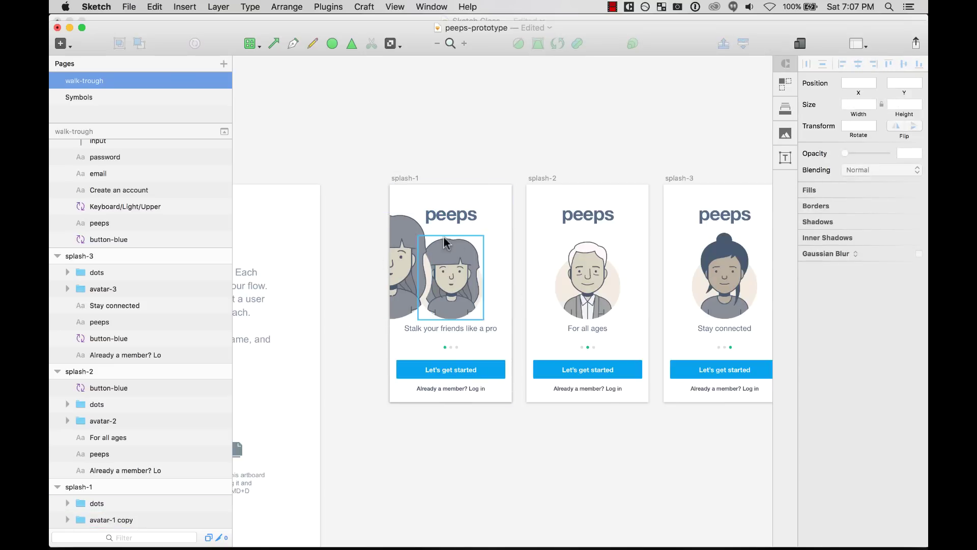
left_click(419, 280)
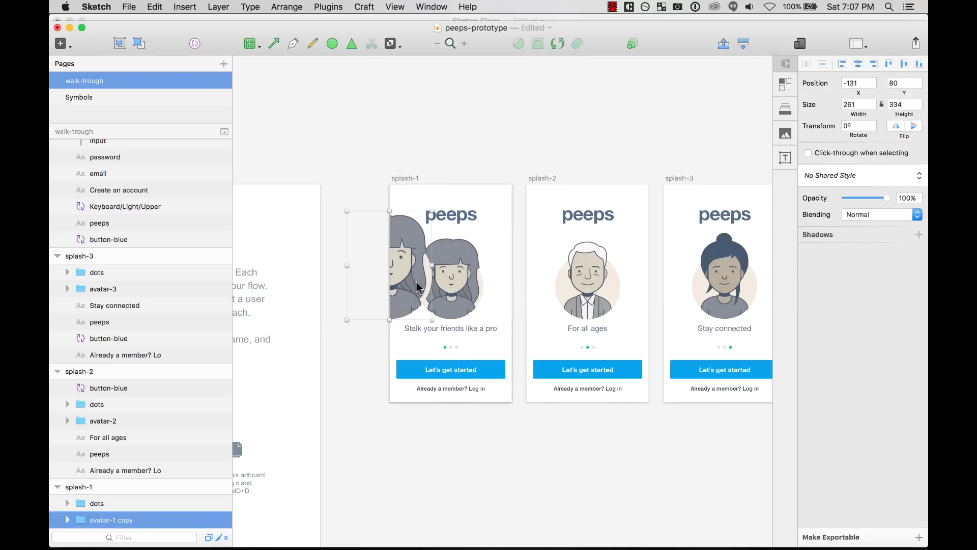
- Collapse all artboard layer groups and return the avatar copy onto splash-1, expanding its layers
left_click_drag(417, 286, 452, 126)
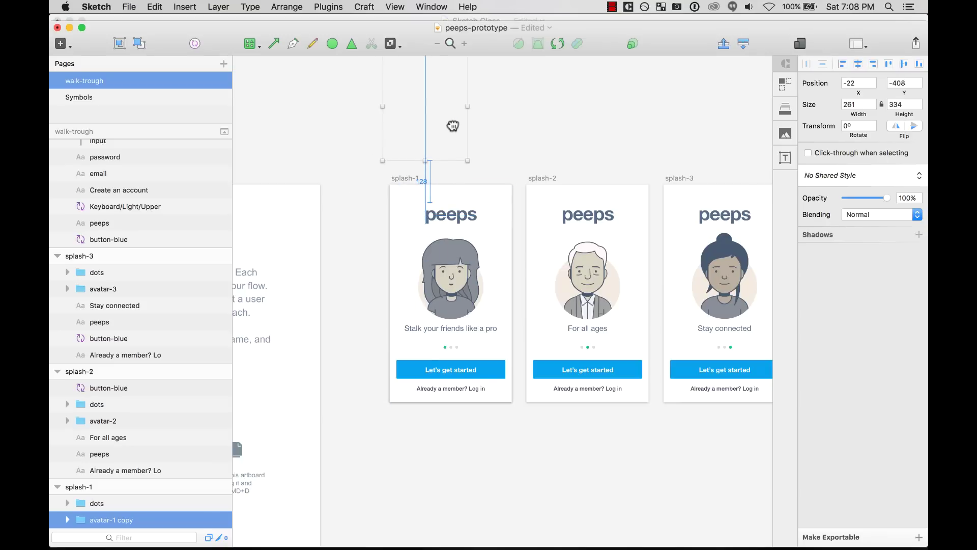
left_click_drag(455, 128, 454, 129)
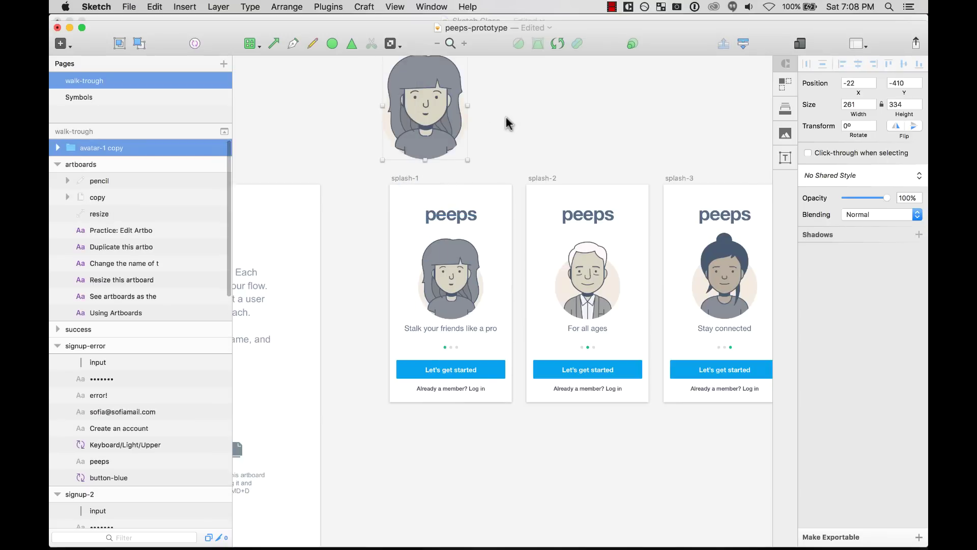
left_click(57, 164)
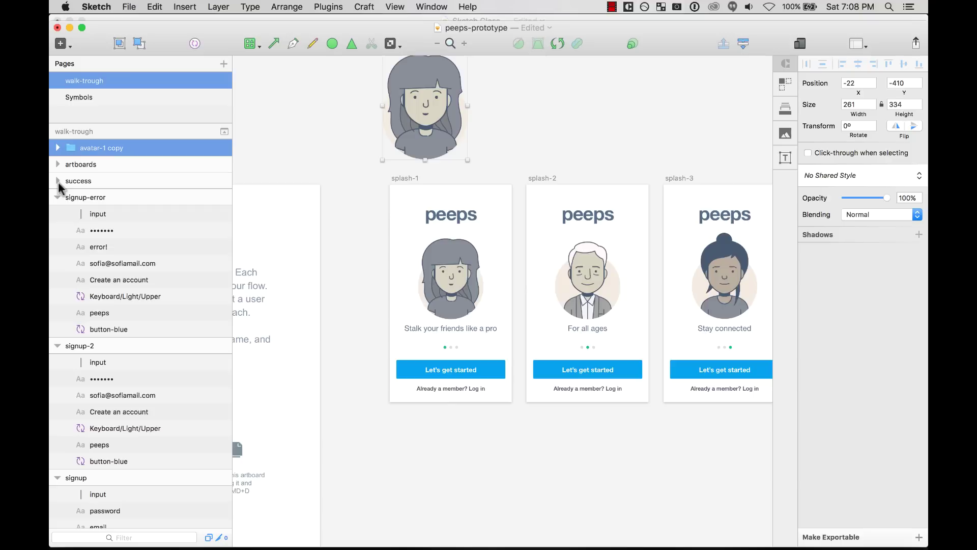
left_click(57, 197)
left_click(57, 213)
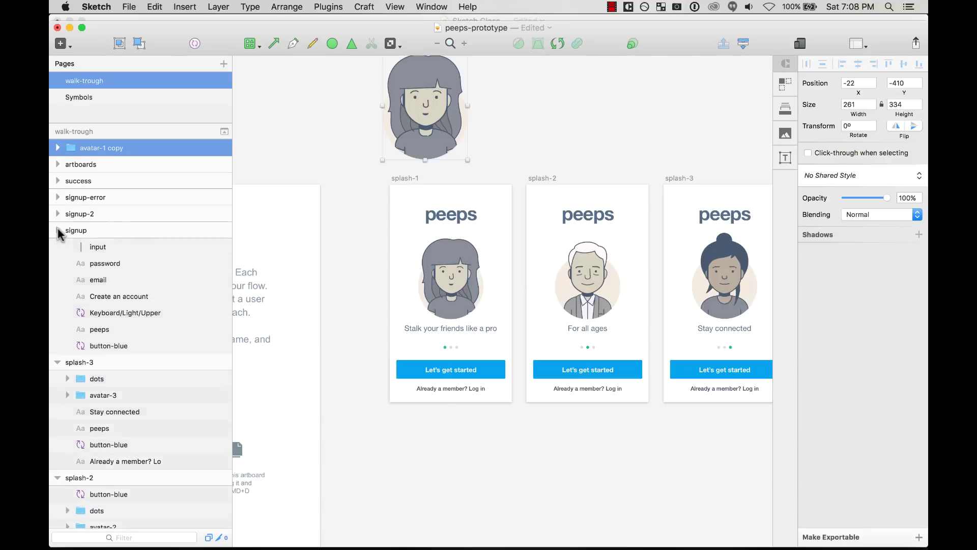
left_click(57, 230)
left_click(57, 246)
left_click(57, 263)
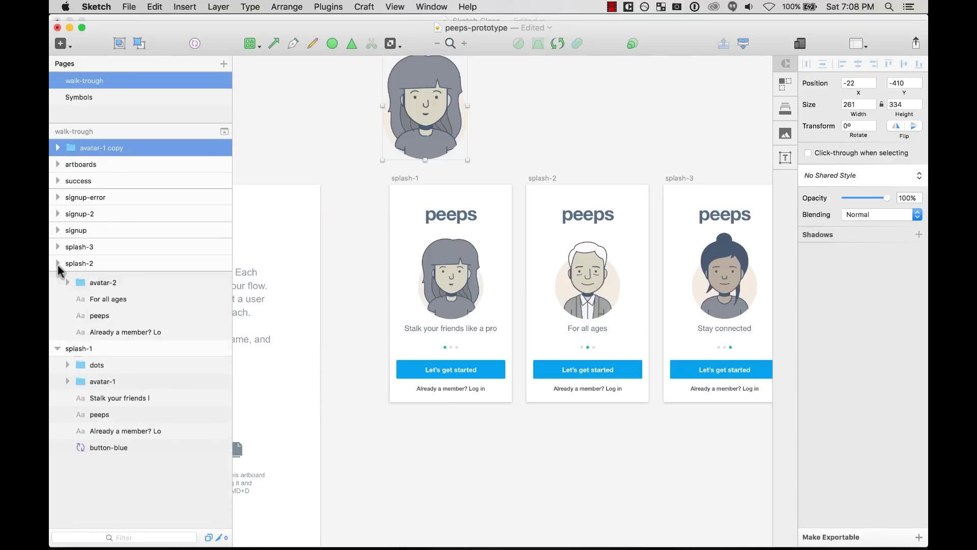
left_click(57, 279)
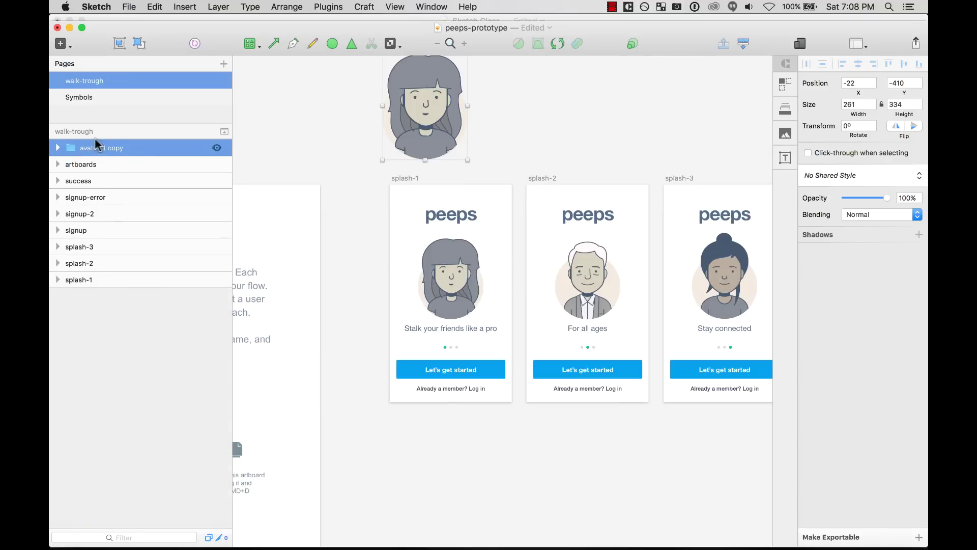
left_click_drag(402, 130, 457, 218)
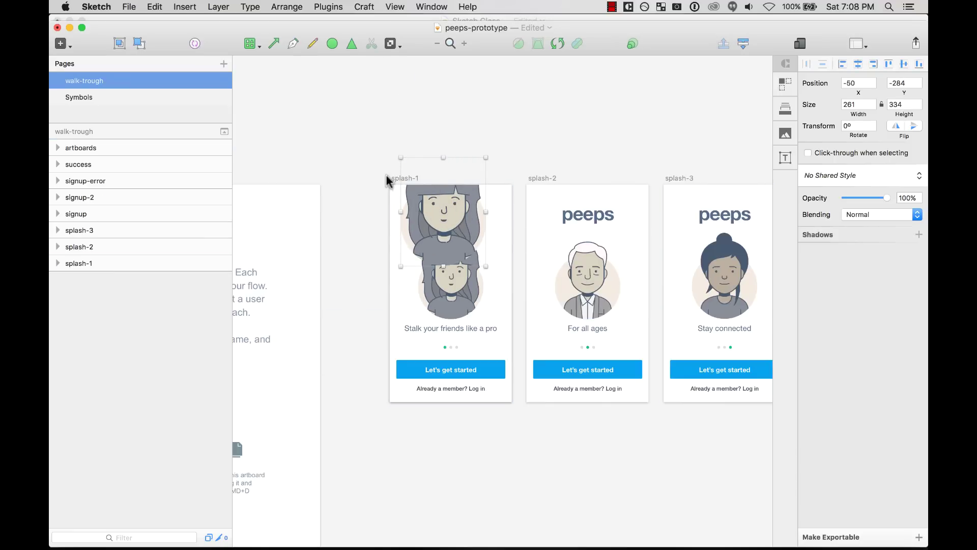
left_click(59, 263)
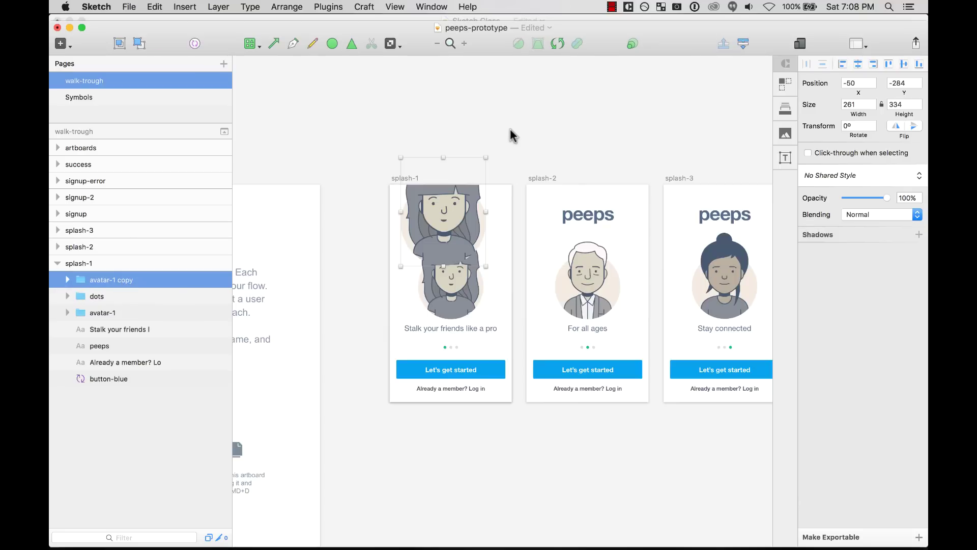
- Delete the avatar-1 copy and zoom in on the signup and success artboards
key("BackSpace")
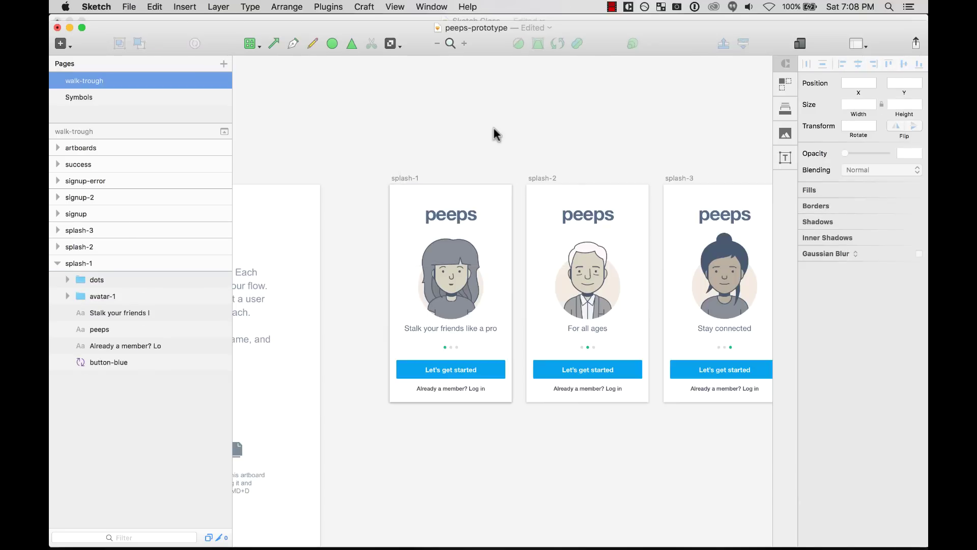
key("super+minus")
scroll(489, 124, "right", 5)
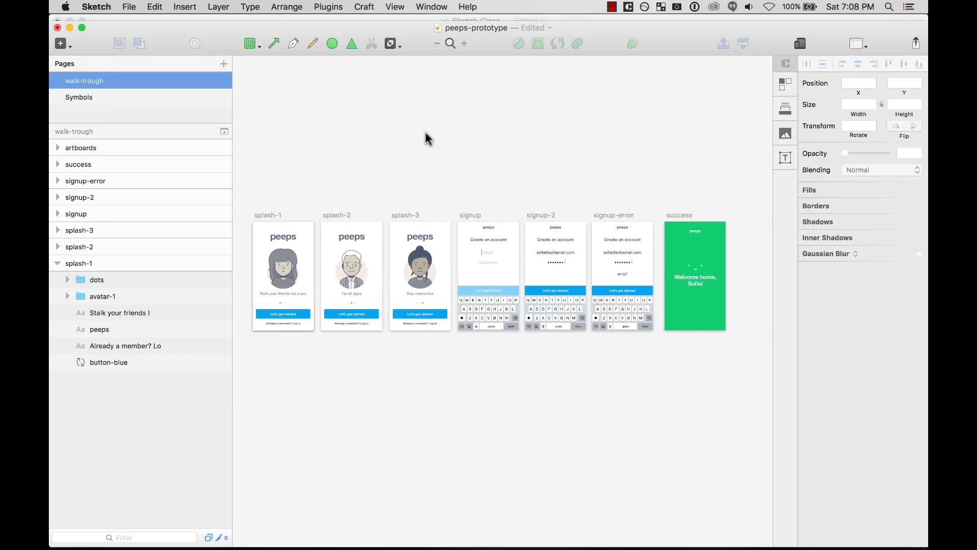
left_click_drag(240, 201, 733, 370)
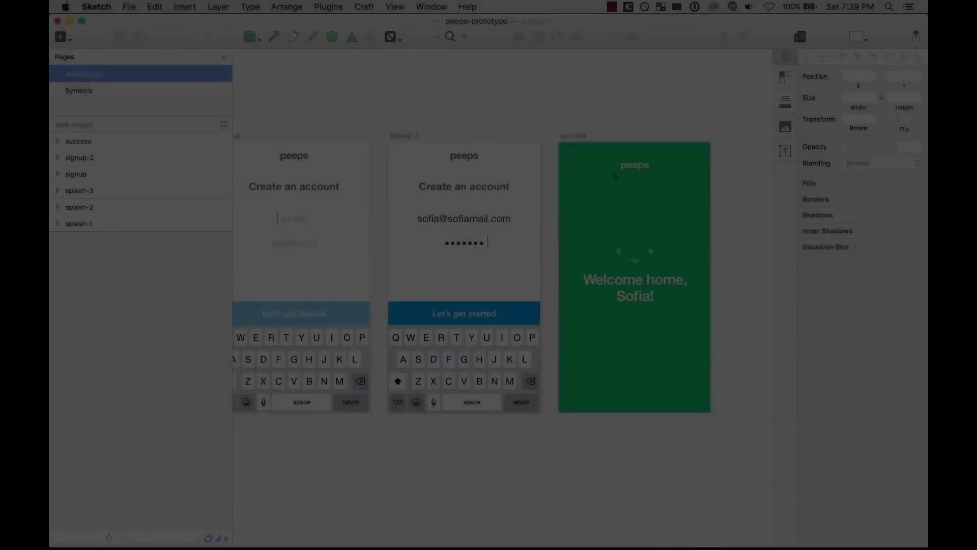
- Give the signup-2 artboard a light grey f4f4f4 background colour
scroll(613, 171, "right", 2)
key("z")
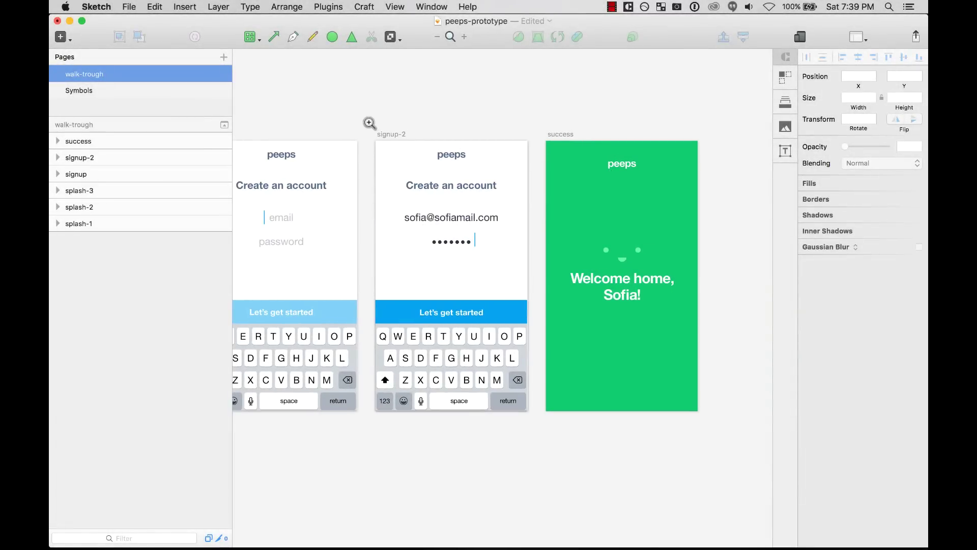
left_click_drag(368, 121, 688, 427)
left_click(273, 72)
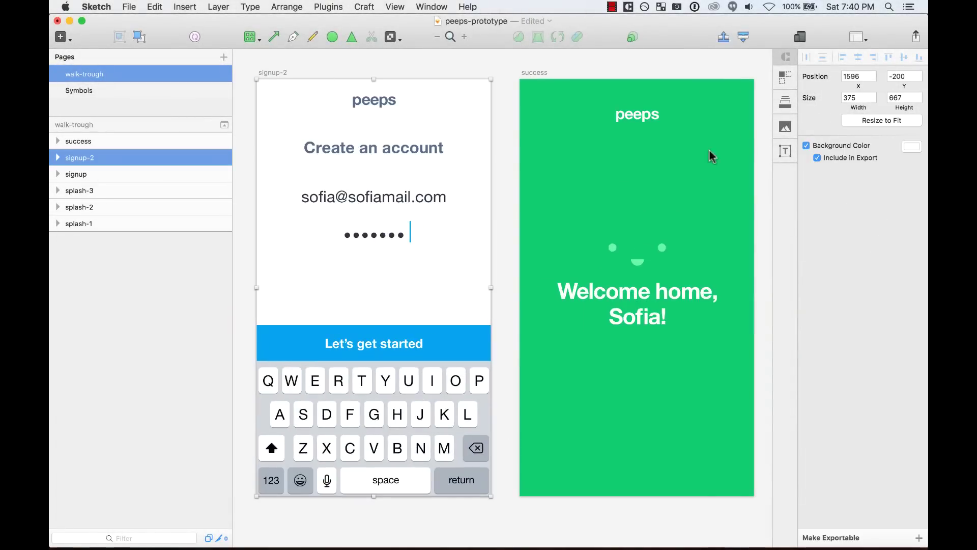
left_click(806, 146)
left_click(806, 146)
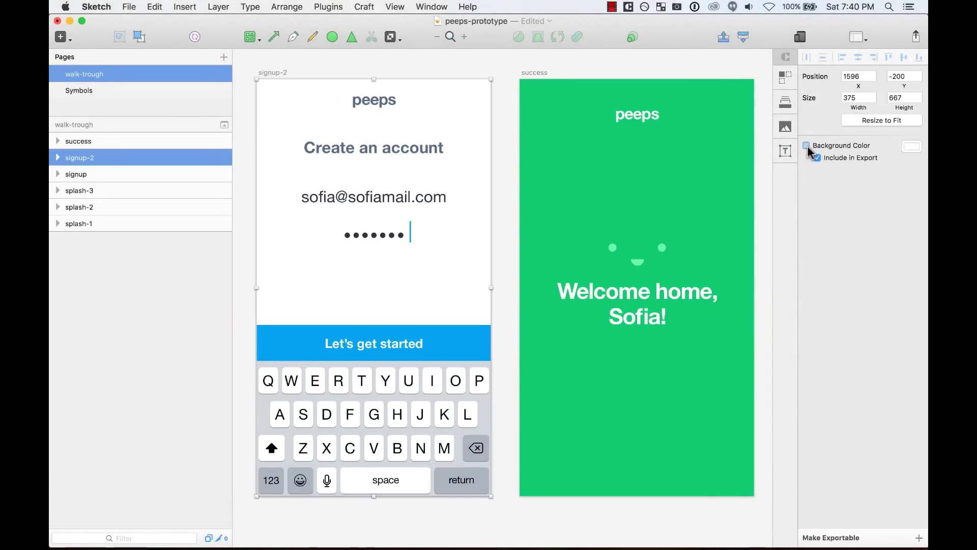
left_click(911, 146)
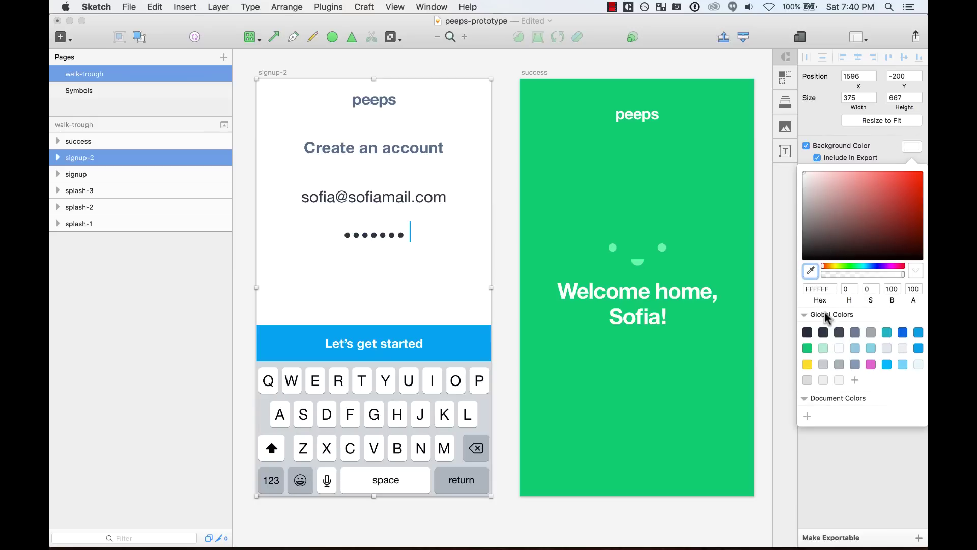
left_click(816, 288)
type("f4")
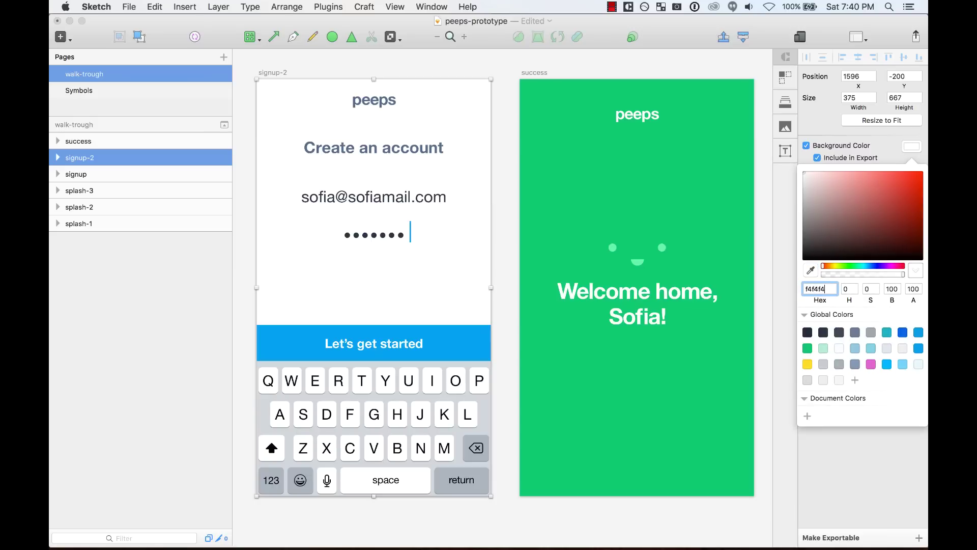
type("f4f4")
key("Return")
left_click(523, 242)
- Change the success artboard's background from green to blue 1074CC
left_click(538, 74)
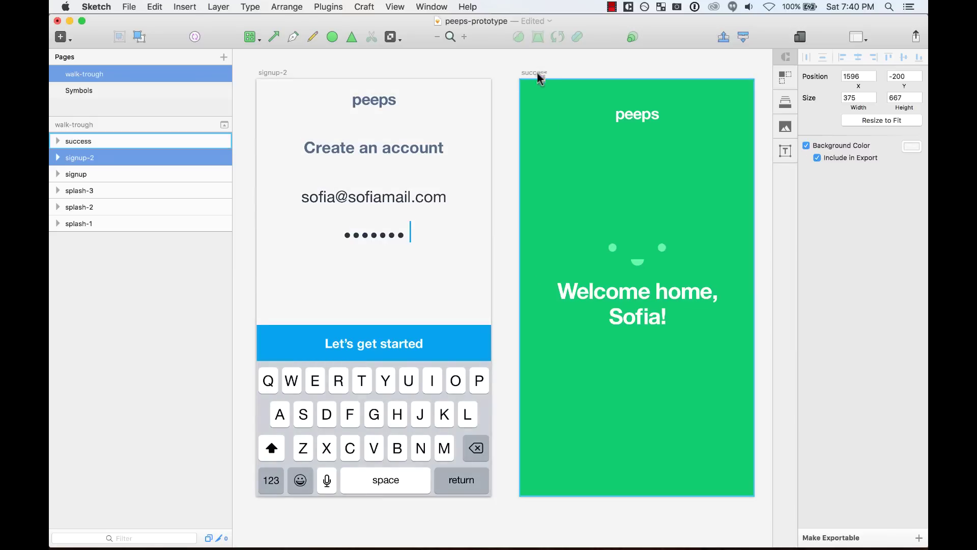
left_click(911, 146)
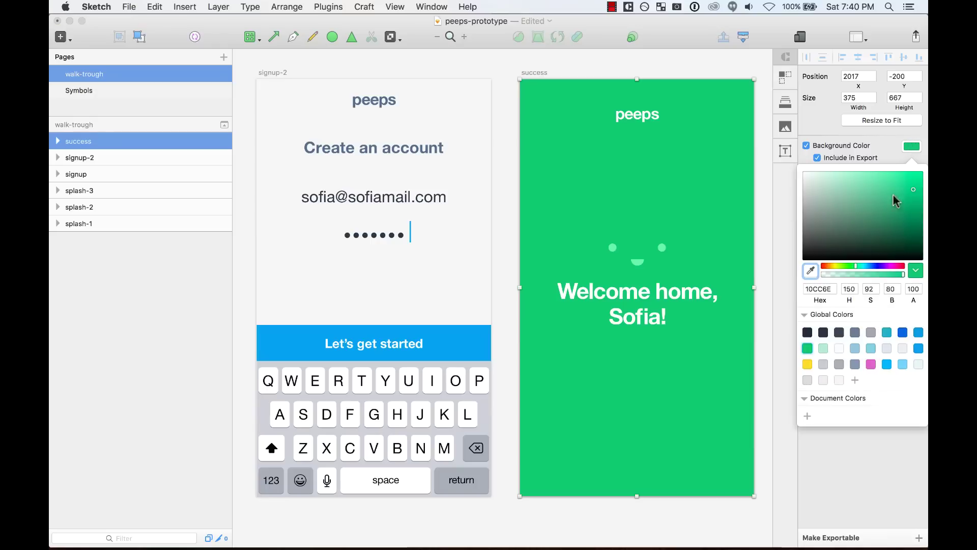
left_click(869, 265)
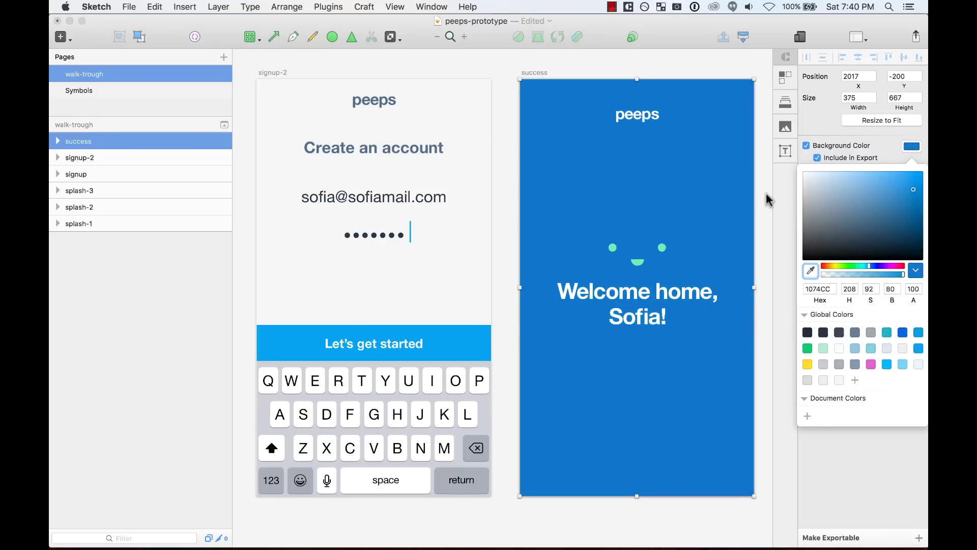
key("super+minus")
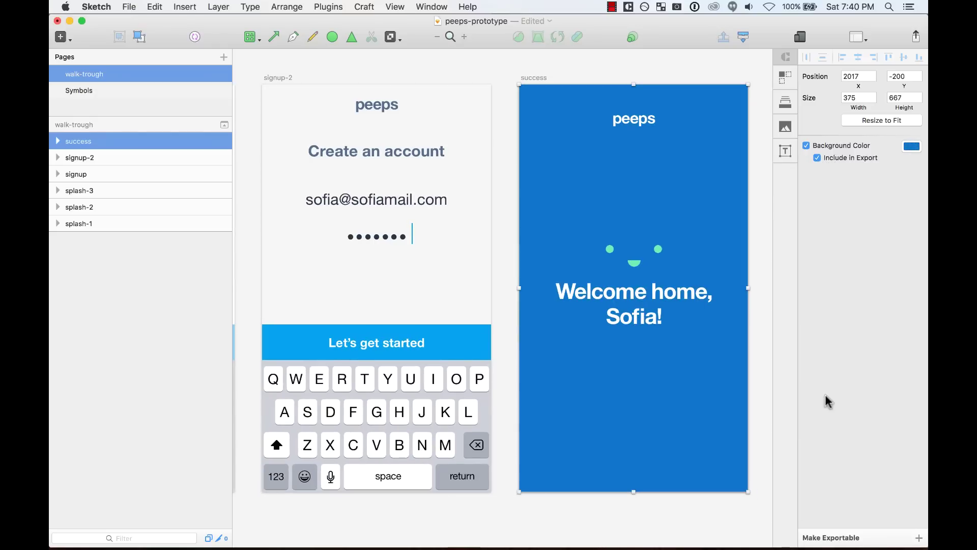
- Make the success artboard exportable with a single 2x PNG size
scroll(746, 422, "right", 2)
scroll(746, 422, "right", 1)
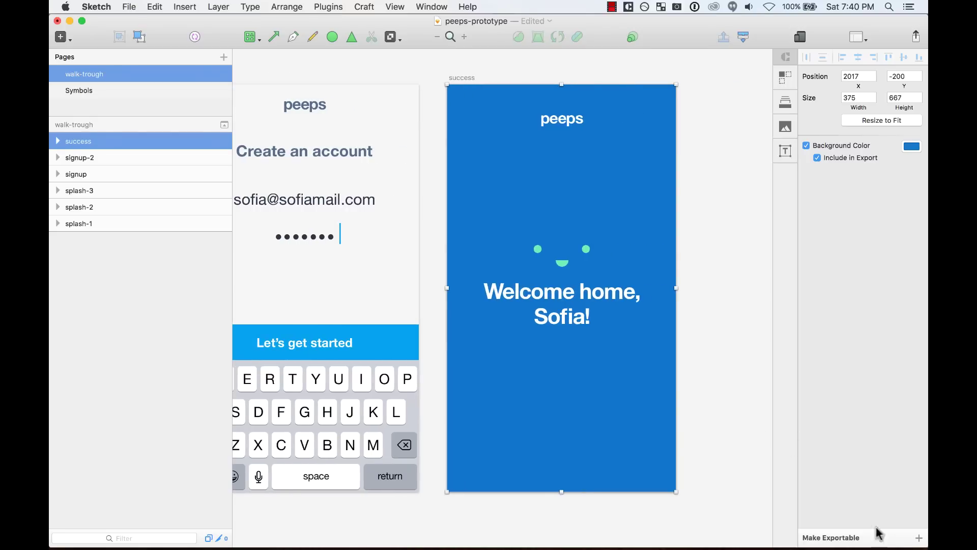
left_click(919, 538)
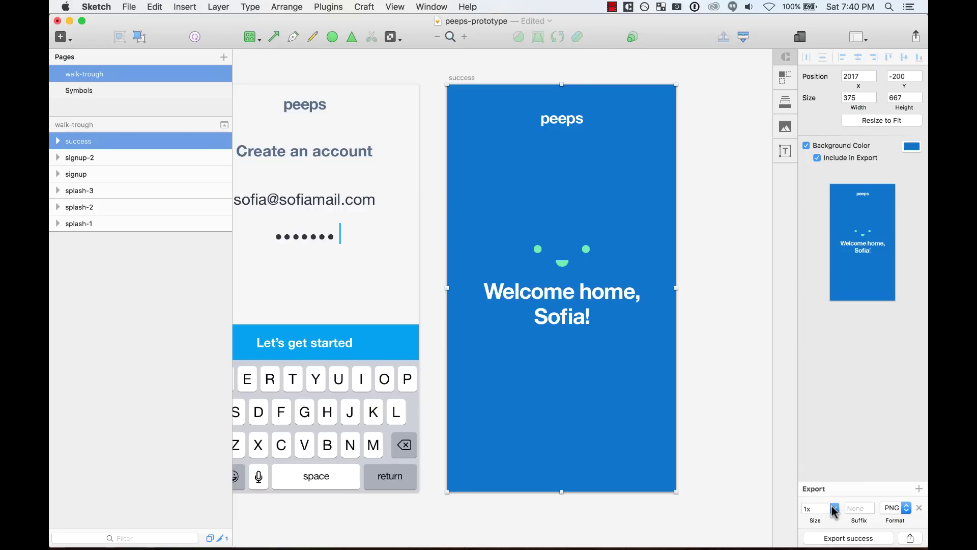
left_click(834, 509)
left_click(834, 509)
left_click(894, 508)
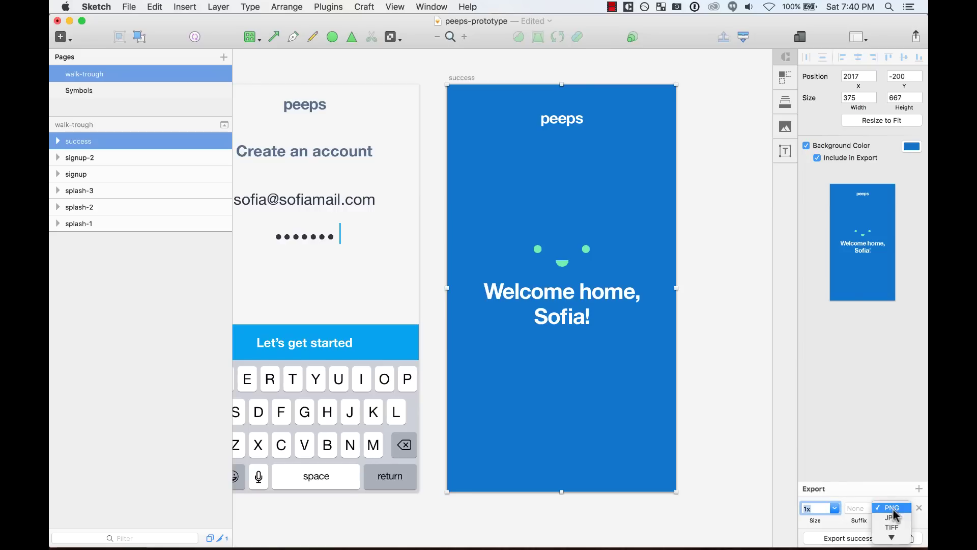
left_click(906, 480)
left_click(919, 489)
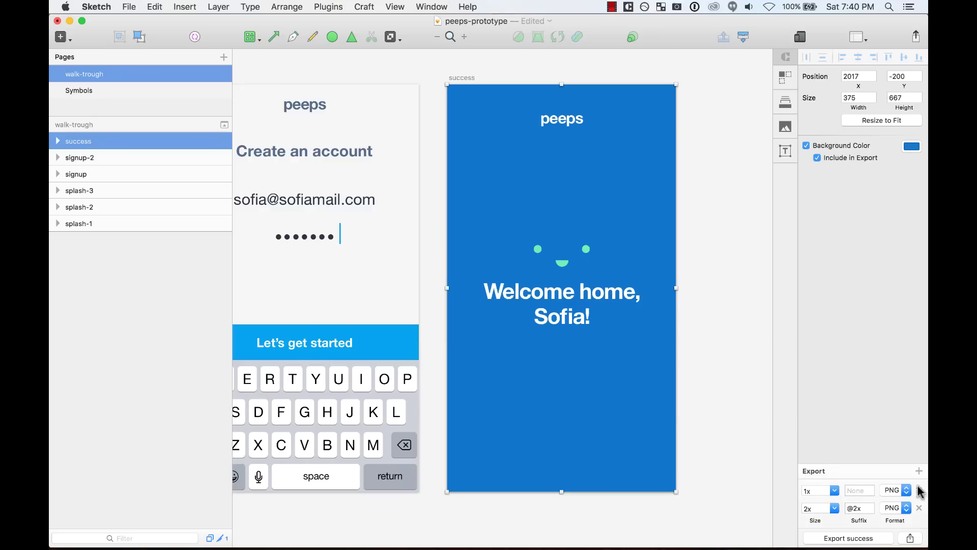
left_click(918, 490)
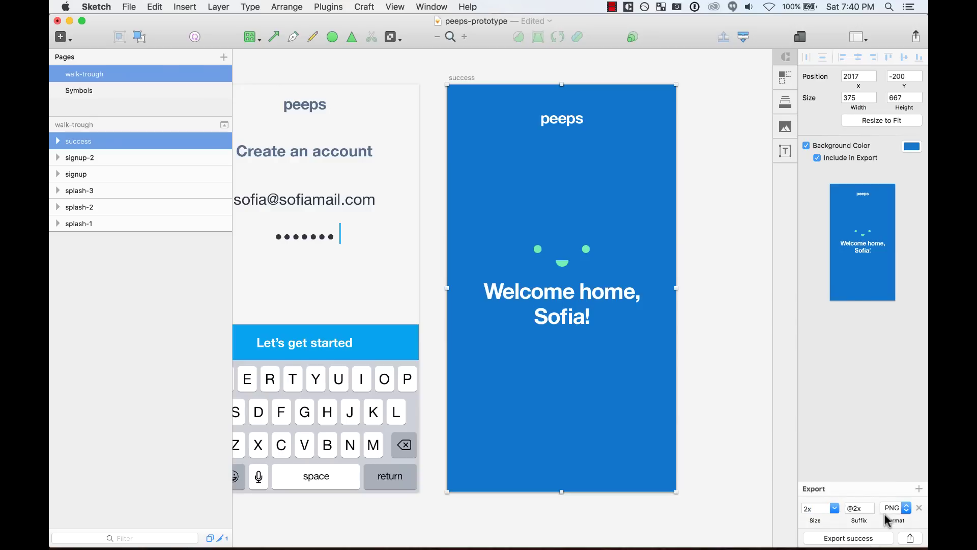
left_click(858, 539)
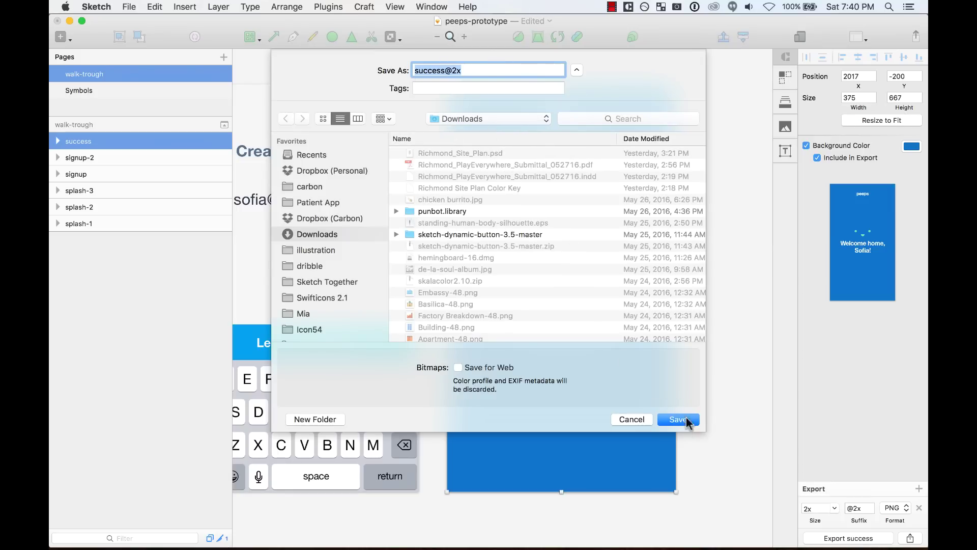
left_click(686, 421)
mouse_move(220, 530)
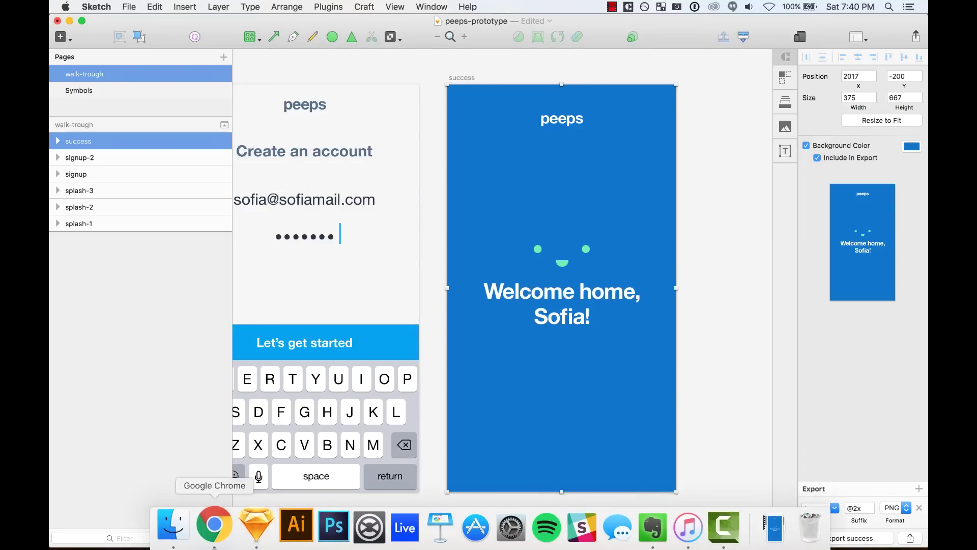
left_click(182, 536)
left_click(467, 97)
key("space")
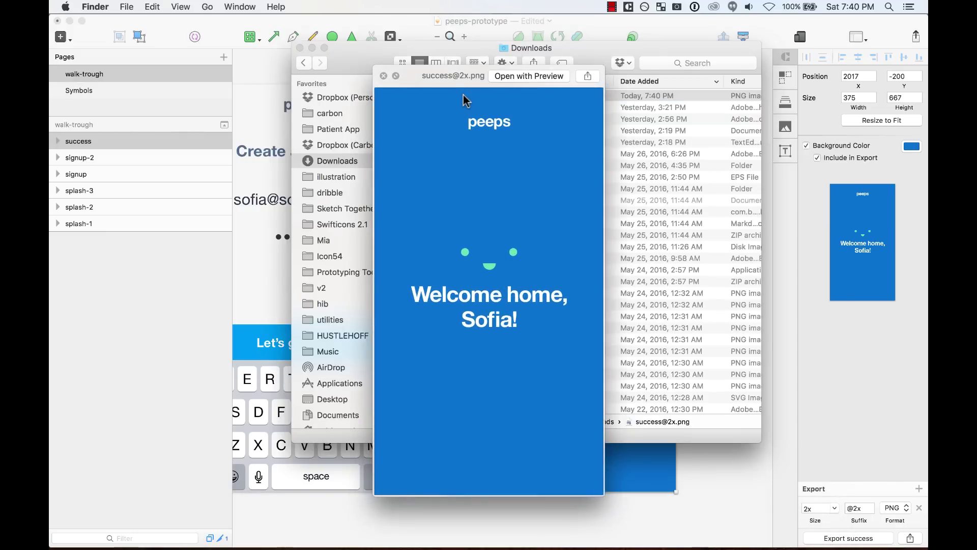
key("space")
left_click(472, 27)
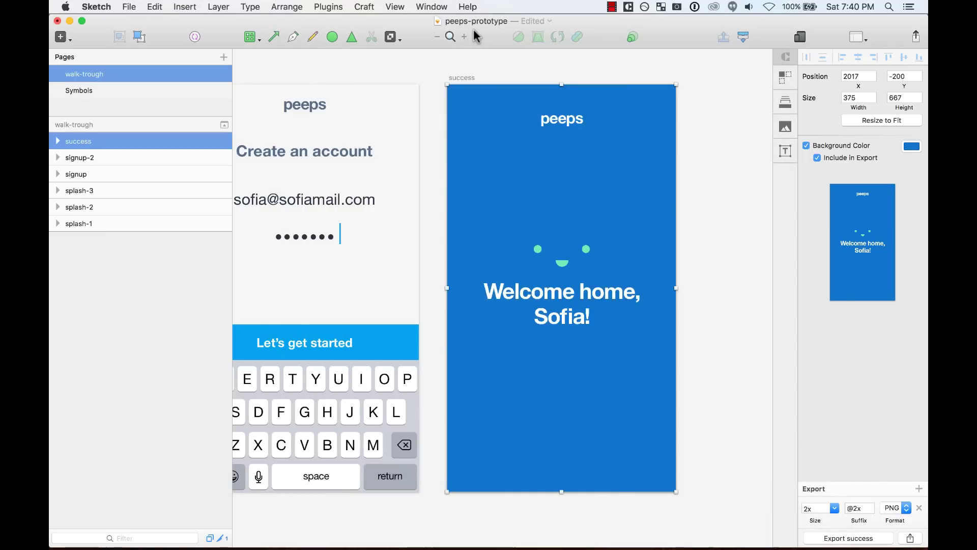
- Zoom out, then zoom in around the row of six artboards from splash-1 to success
left_click(433, 137)
key("super+minus")
key("super+minus")
scroll(541, 227, "left", 4)
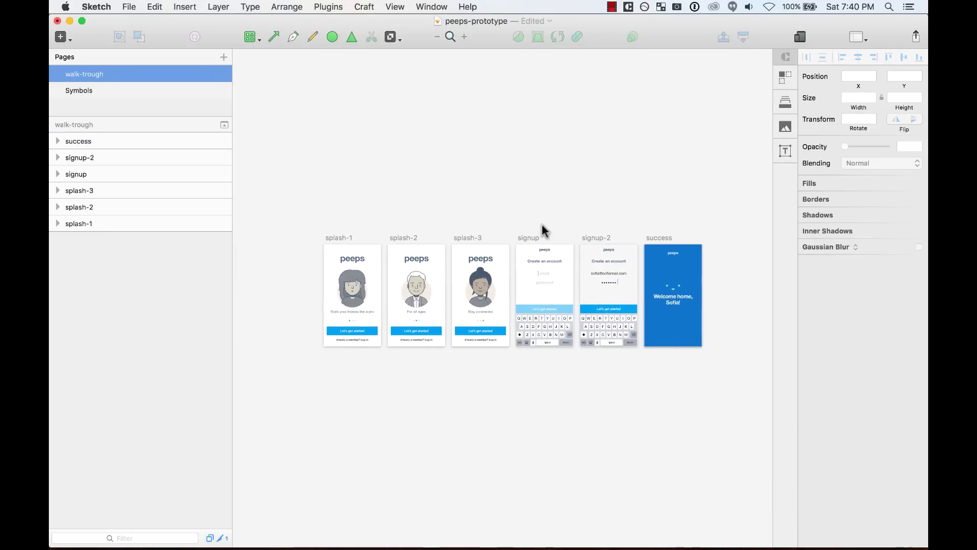
key("z")
left_click_drag(306, 218, 733, 396)
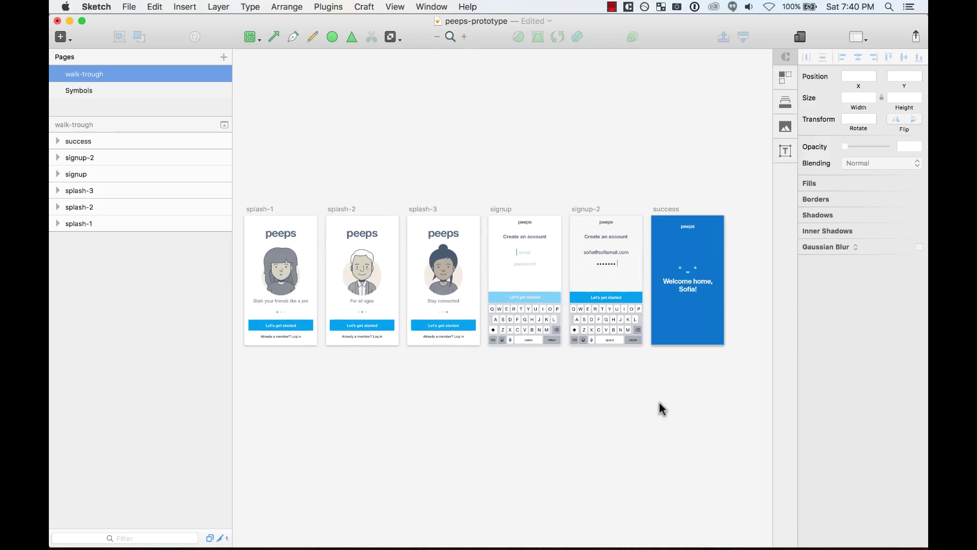
scroll(643, 405, "left", 2)
scroll(643, 404, "left", 1)
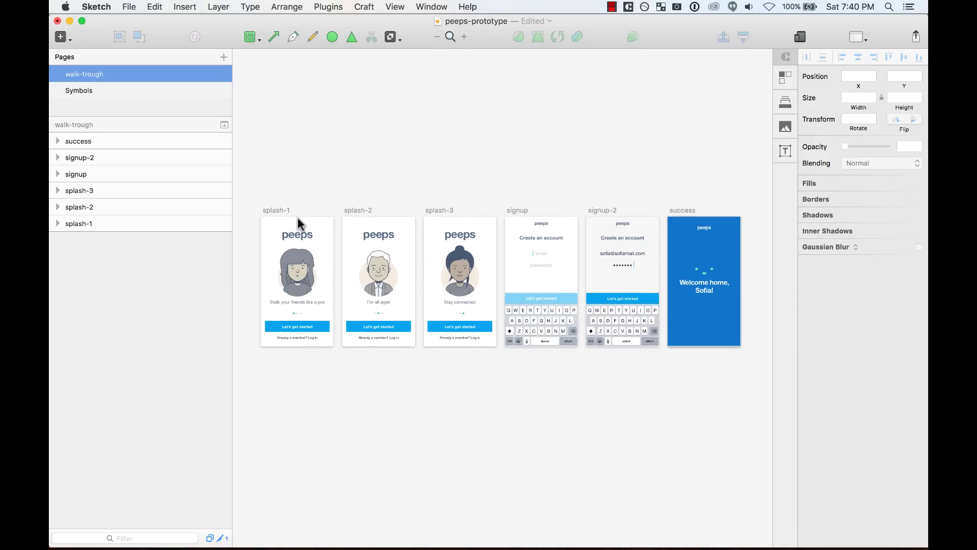
left_click(282, 210)
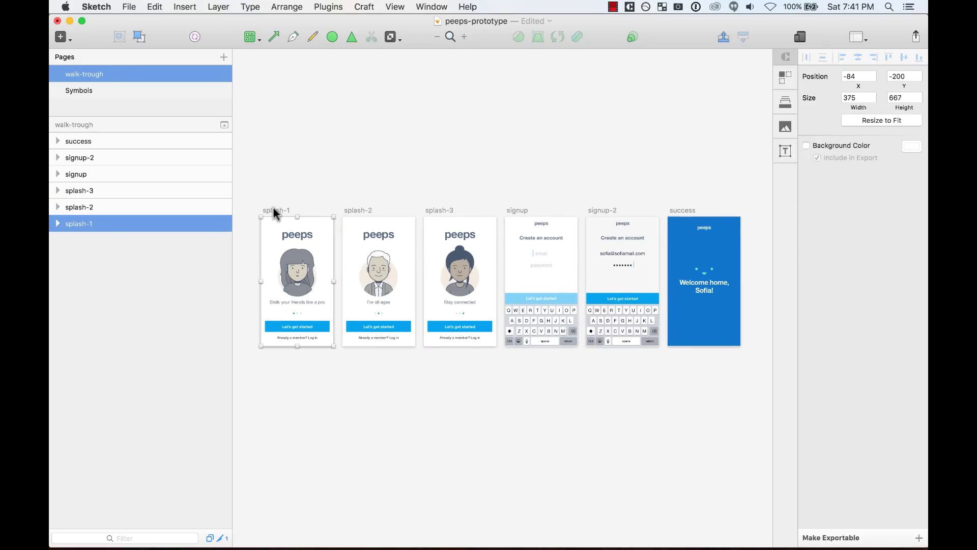
left_click_drag(255, 188, 755, 394)
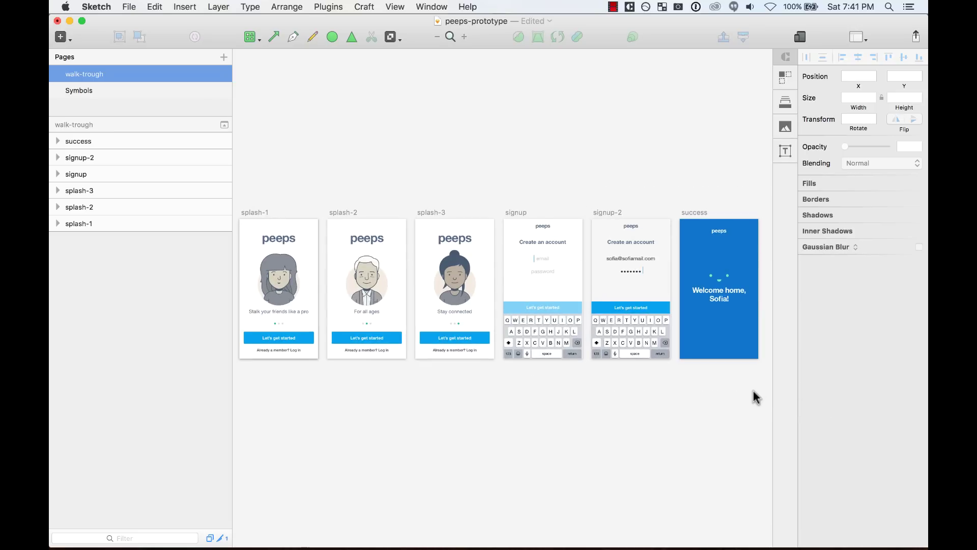